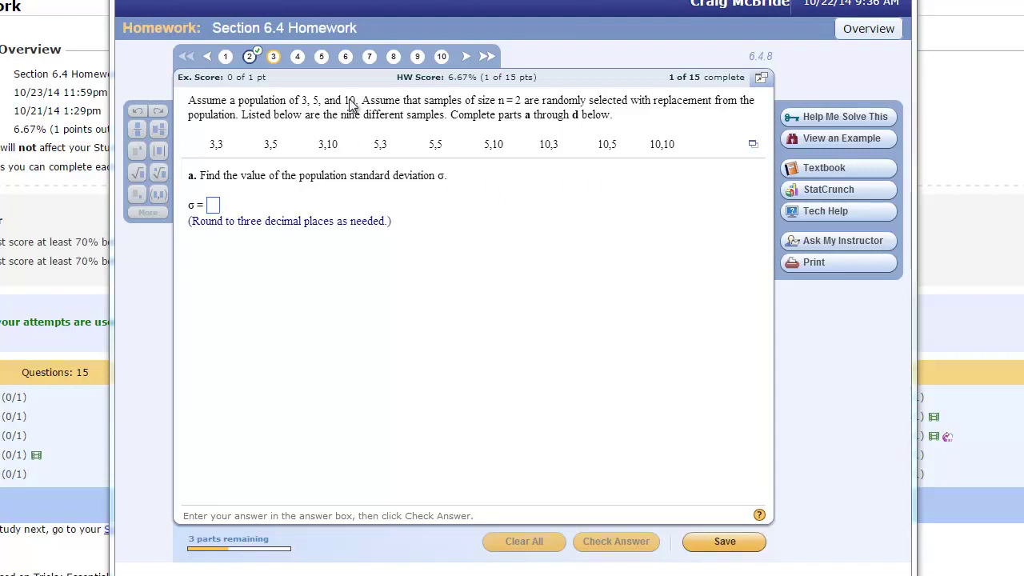
click(250, 58)
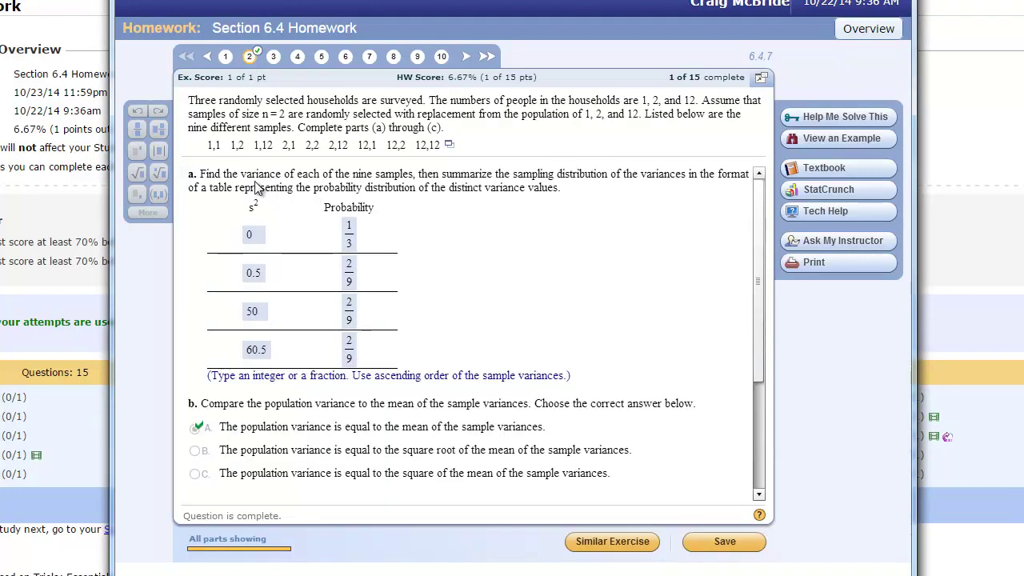
click(297, 59)
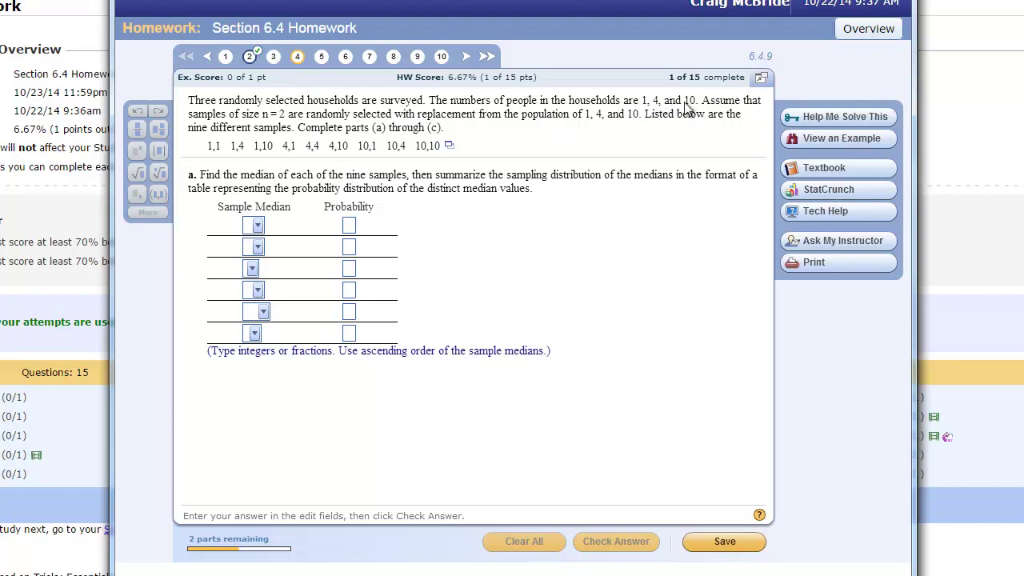
click(273, 55)
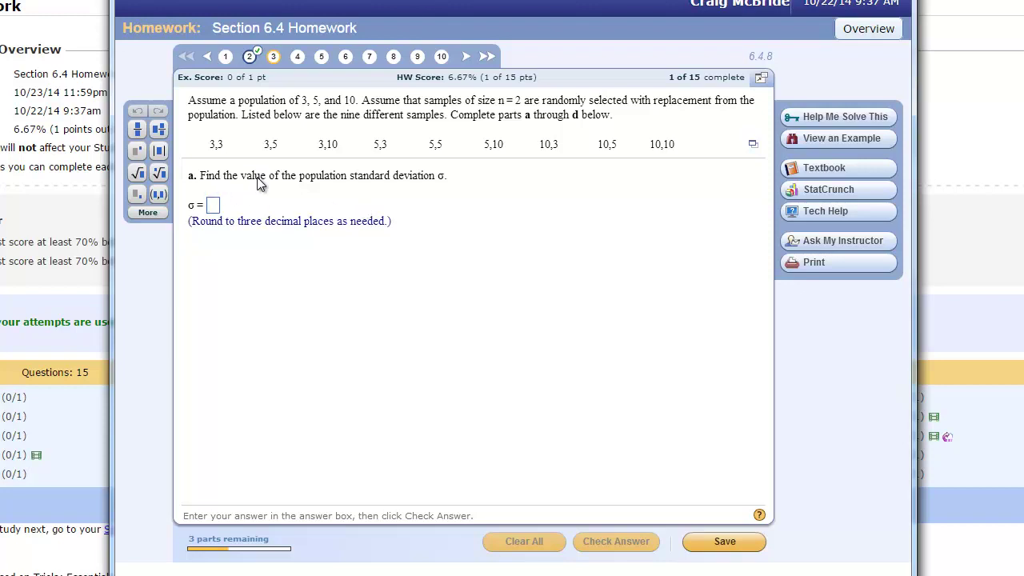
- Open the nine-sample table as a StatCrunch data set and move its window aside
click(754, 147)
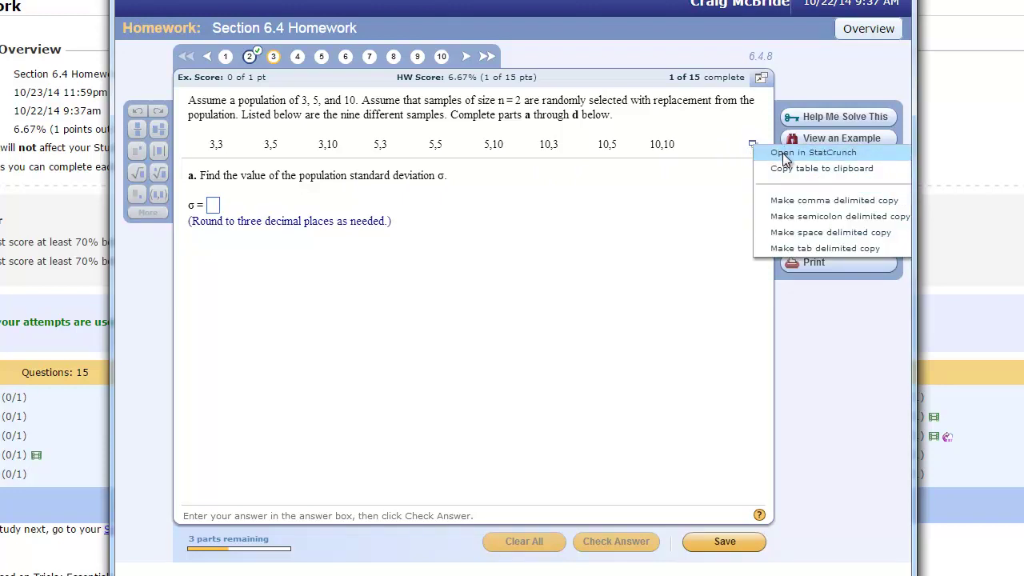
click(783, 153)
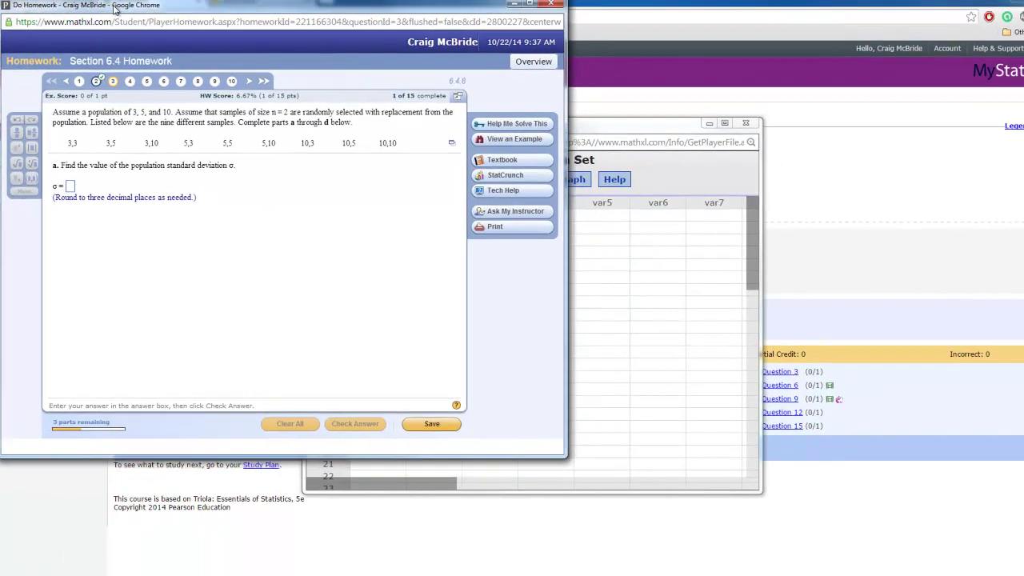
click(635, 103)
drag(592, 132, 685, 169)
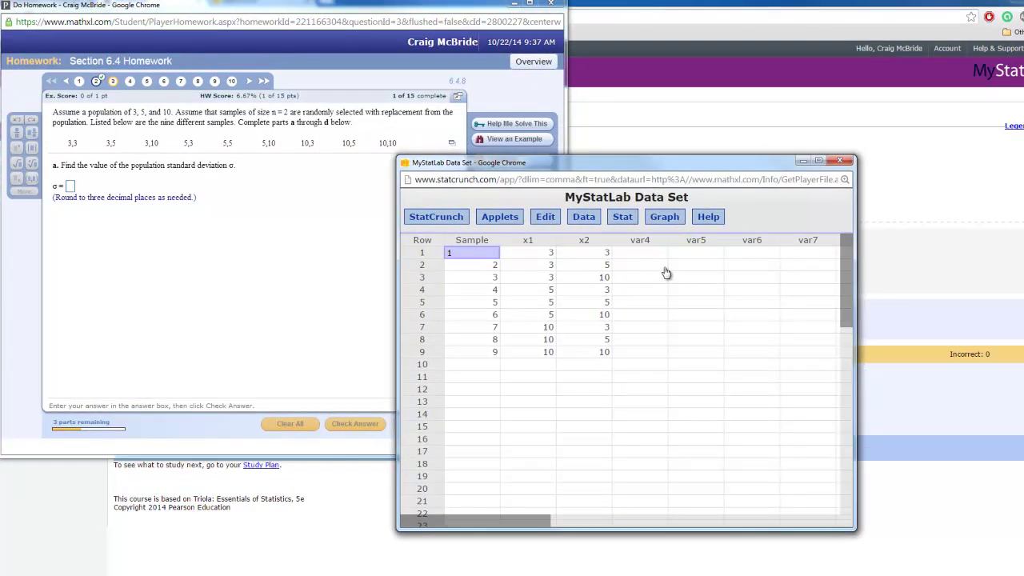
- Rename the empty var4 column beside x2 to POP
click(689, 255)
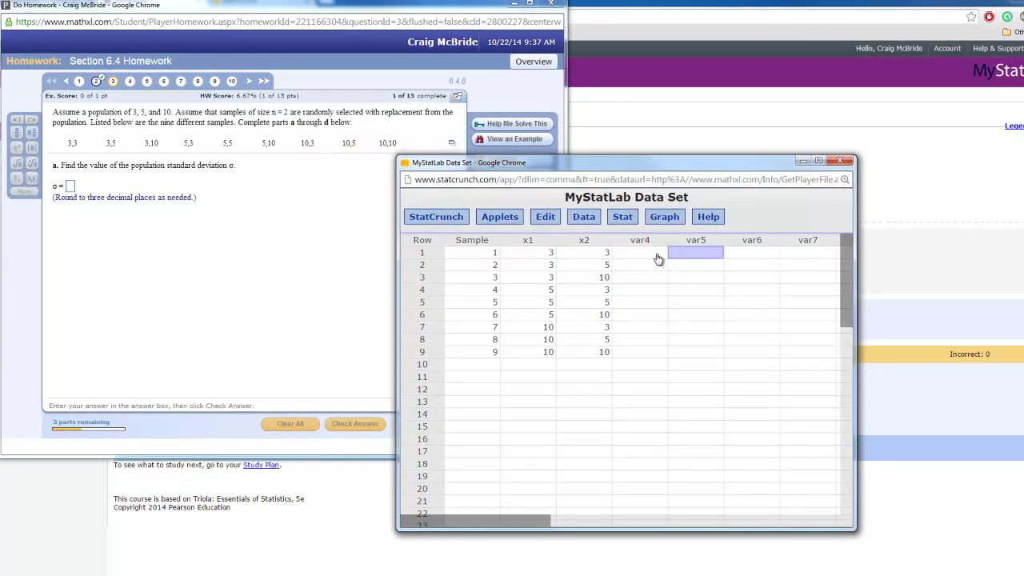
click(664, 252)
click(654, 241)
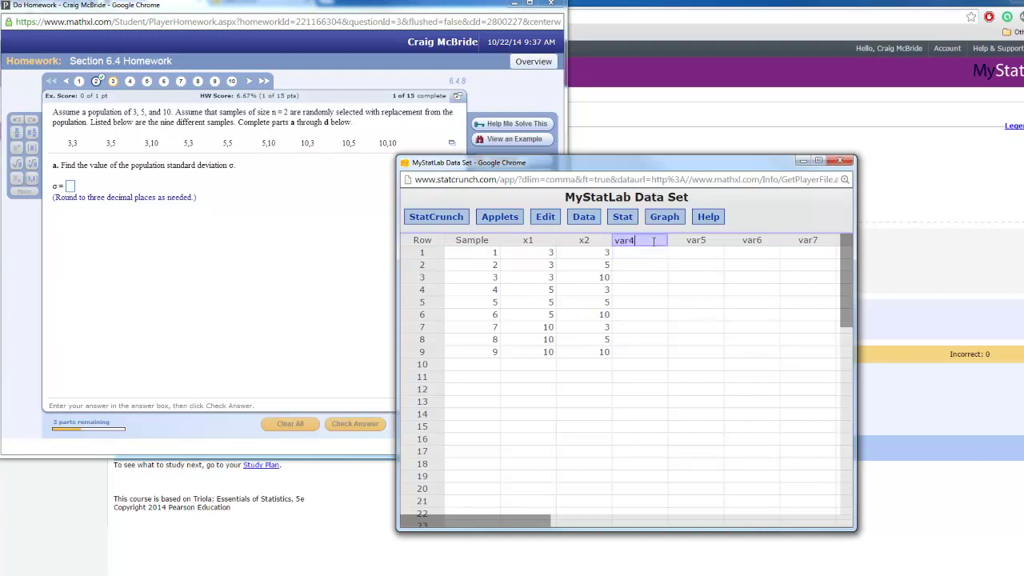
key(BackSpace)
key(BackSpace)
key(BackSpace)
key(BackSpace)
text(POP)
key(Return)
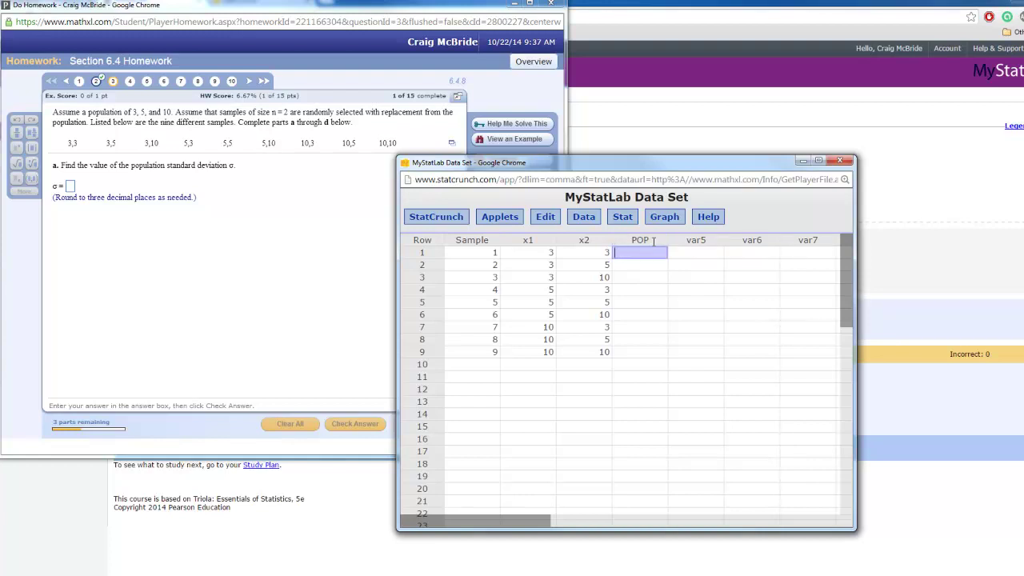
- Enter the population values 3, 5 and 10 in the POP column
text(3)
key(Return)
text(5)
key(Return)
text(10)
key(Return)
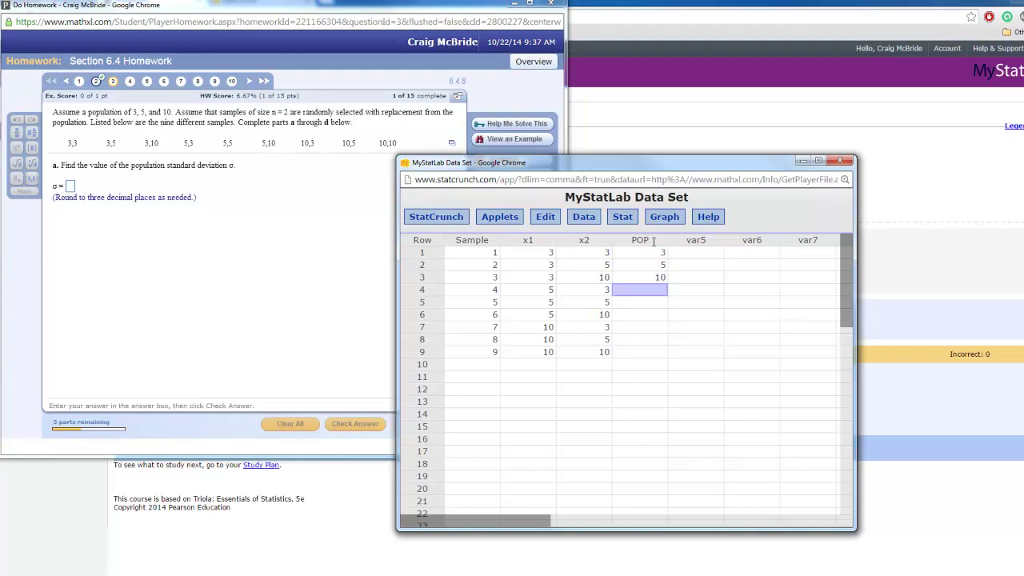
- Open Stat > Summary Stats > Columns, select POP and choose Std. dev. as the statistic
click(622, 219)
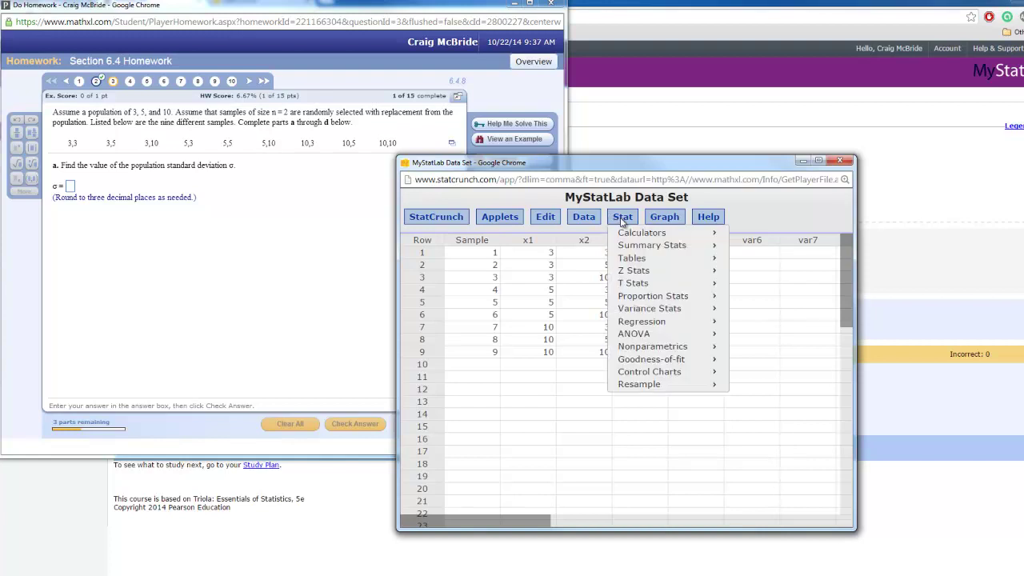
mouse_move(631, 249)
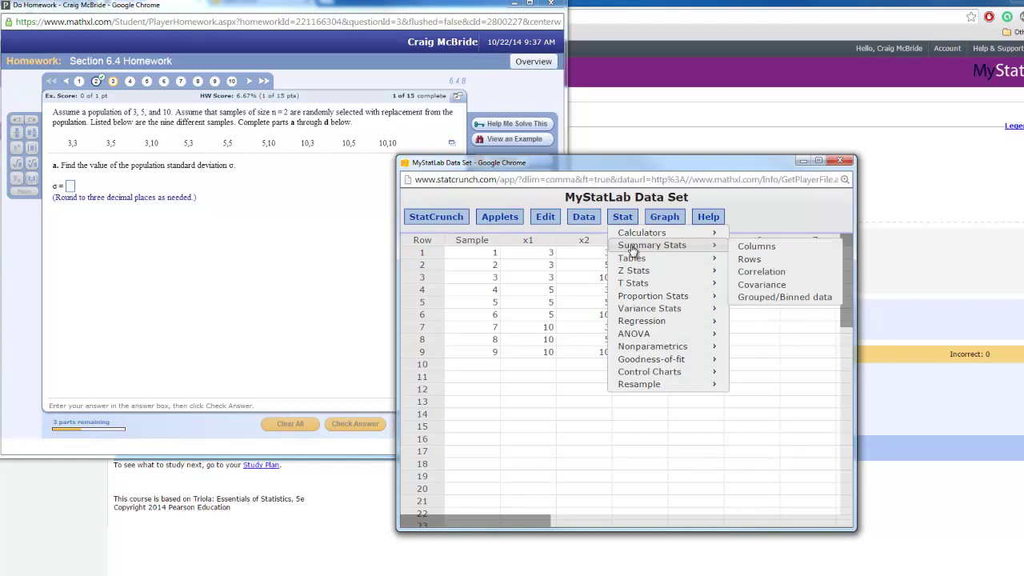
click(747, 251)
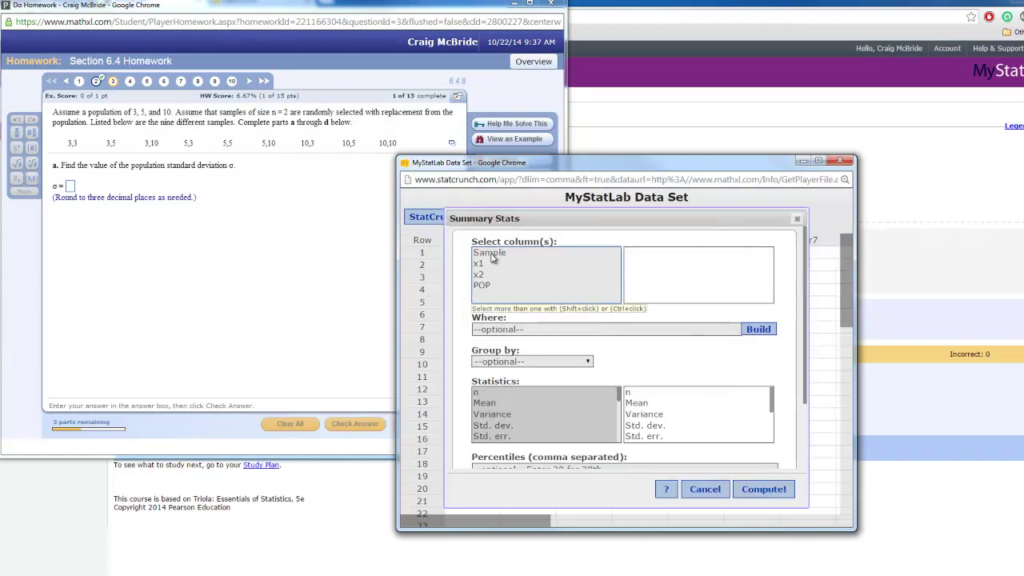
click(483, 285)
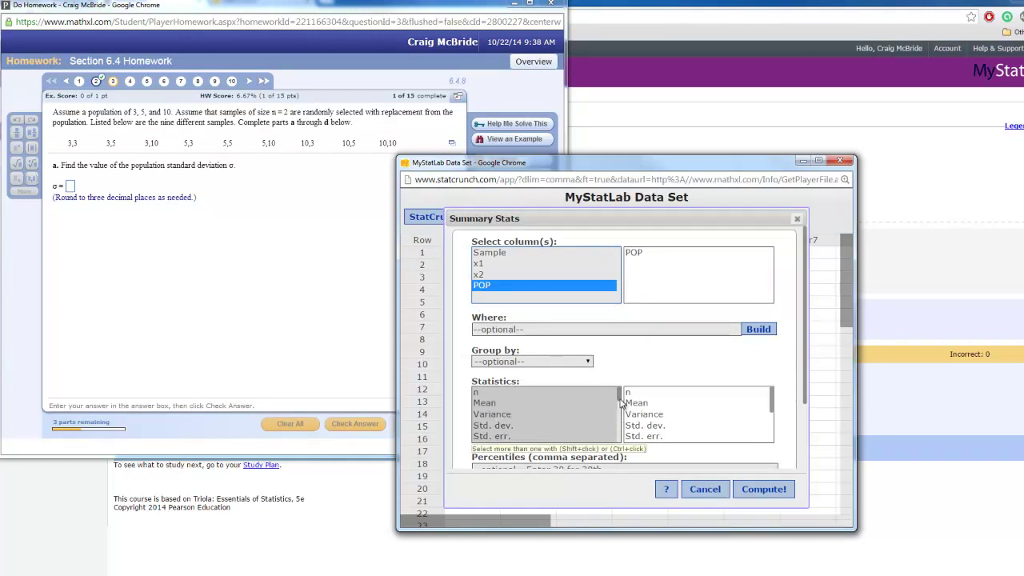
click(501, 427)
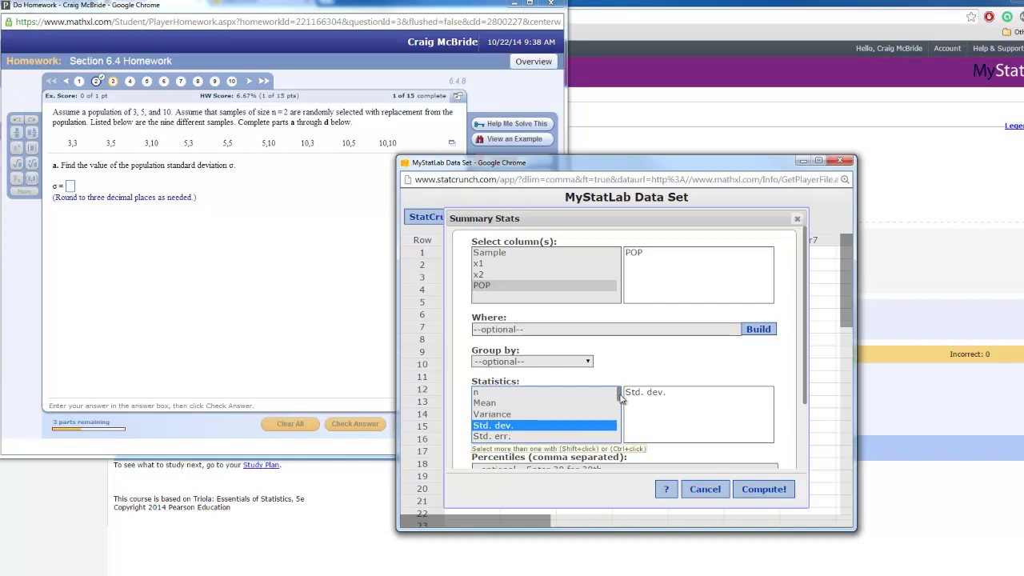
- Select both Unadj. std. dev. and Std. dev. in the Statistics list for POP
drag(621, 398, 622, 431)
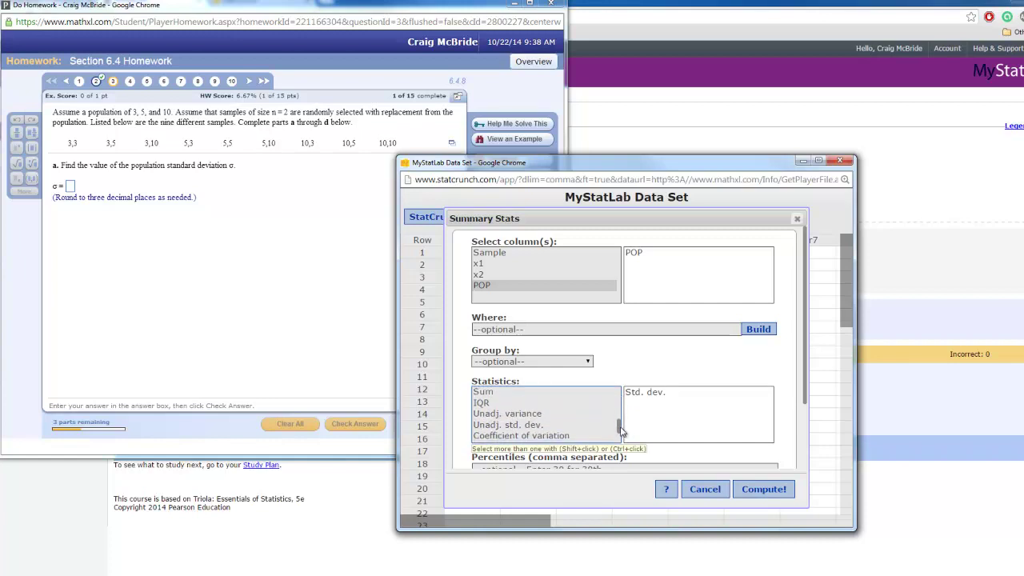
click(508, 425)
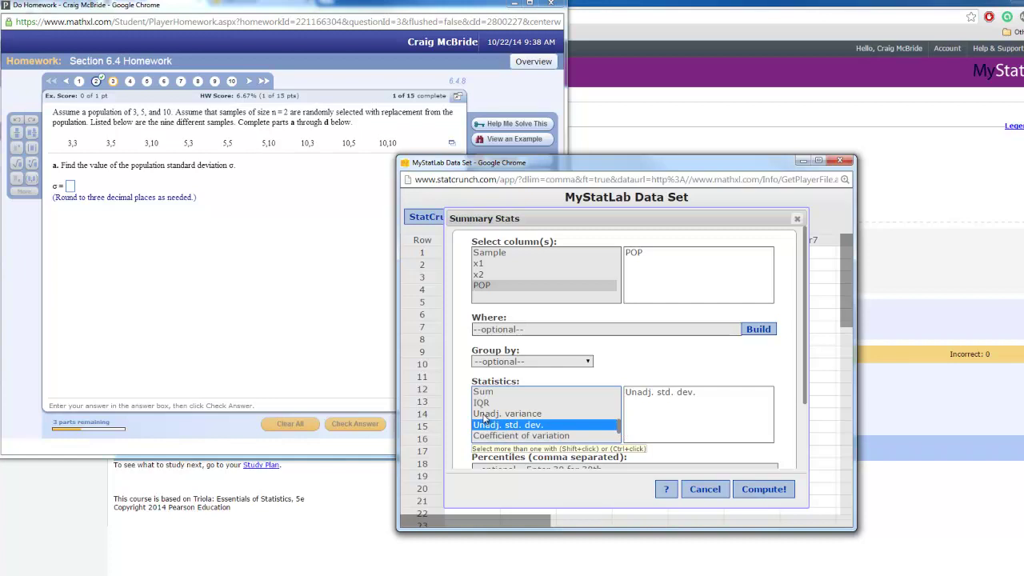
click(489, 415)
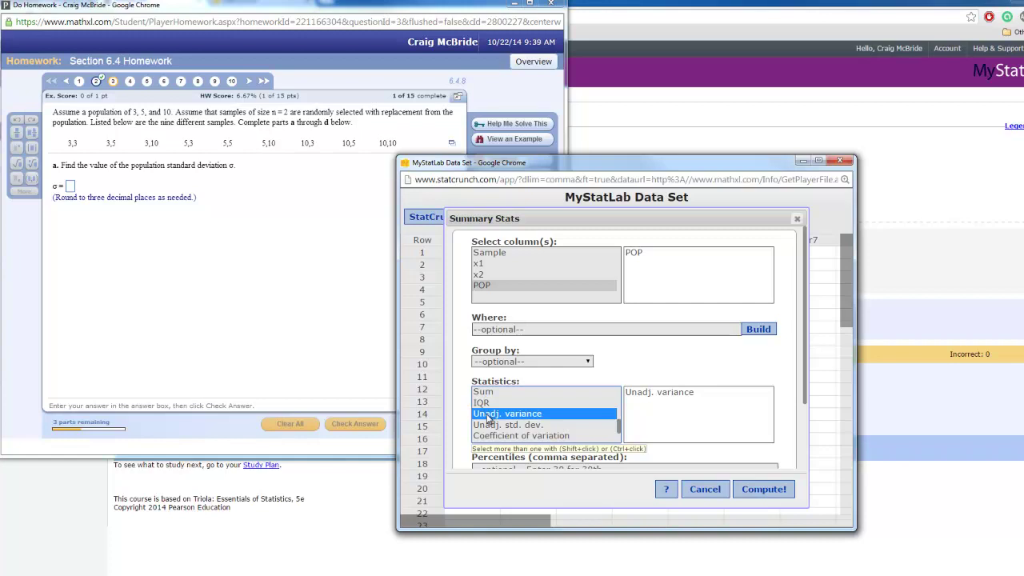
click(497, 429)
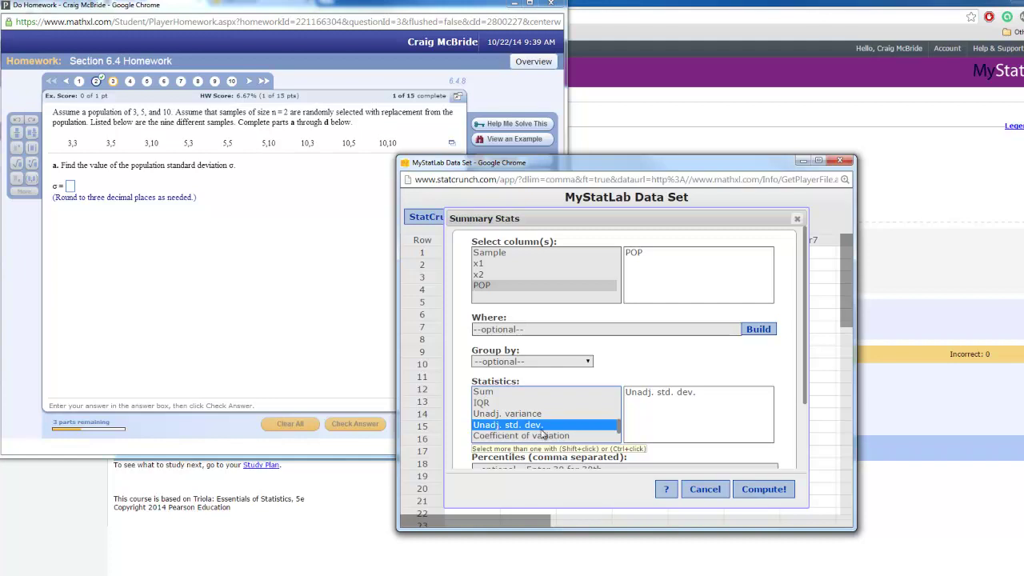
drag(621, 425, 621, 401)
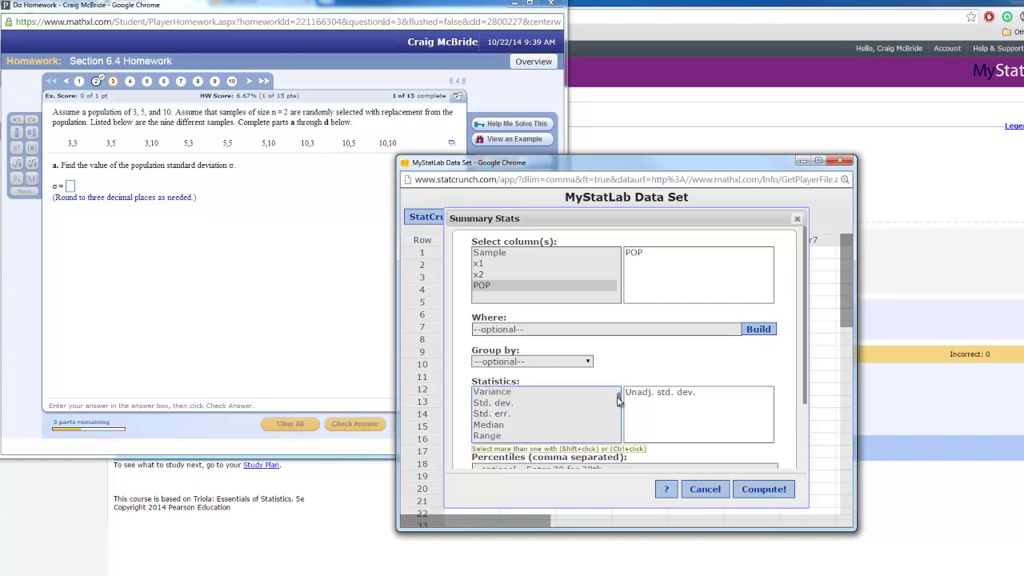
click(501, 407)
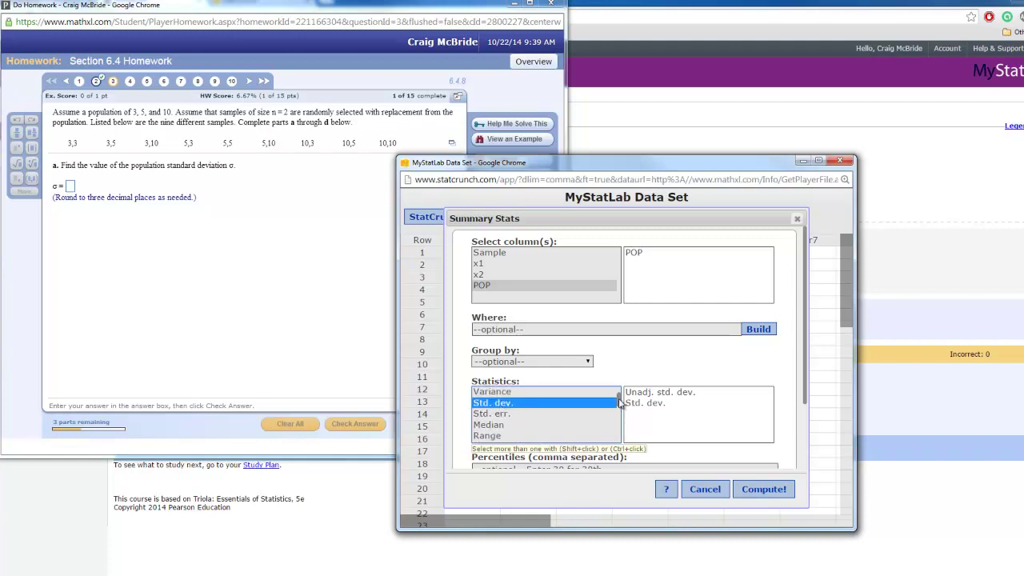
drag(621, 404, 620, 416)
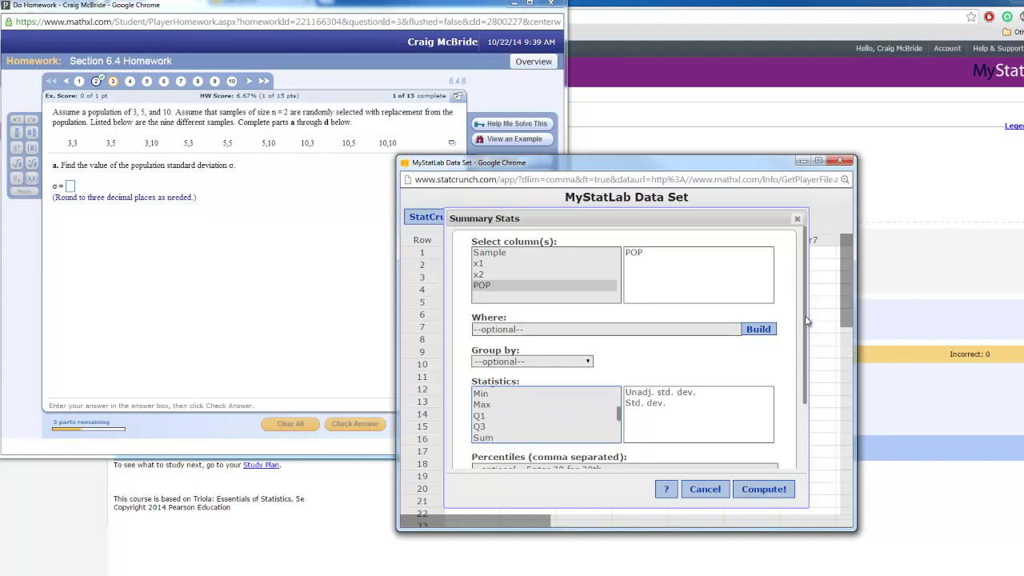
drag(805, 324, 805, 412)
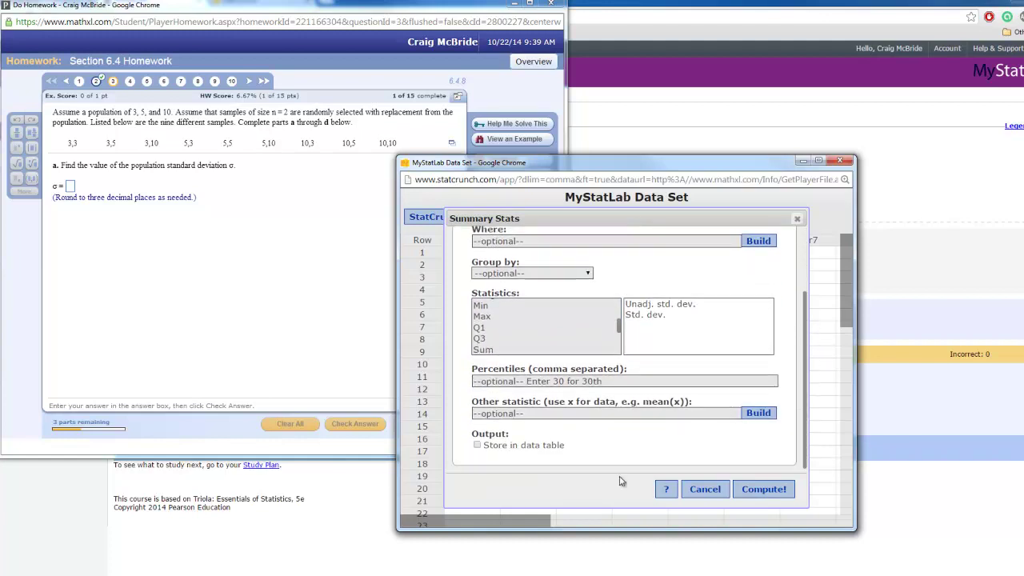
- Store the POP statistics in the data table and compute them
click(478, 446)
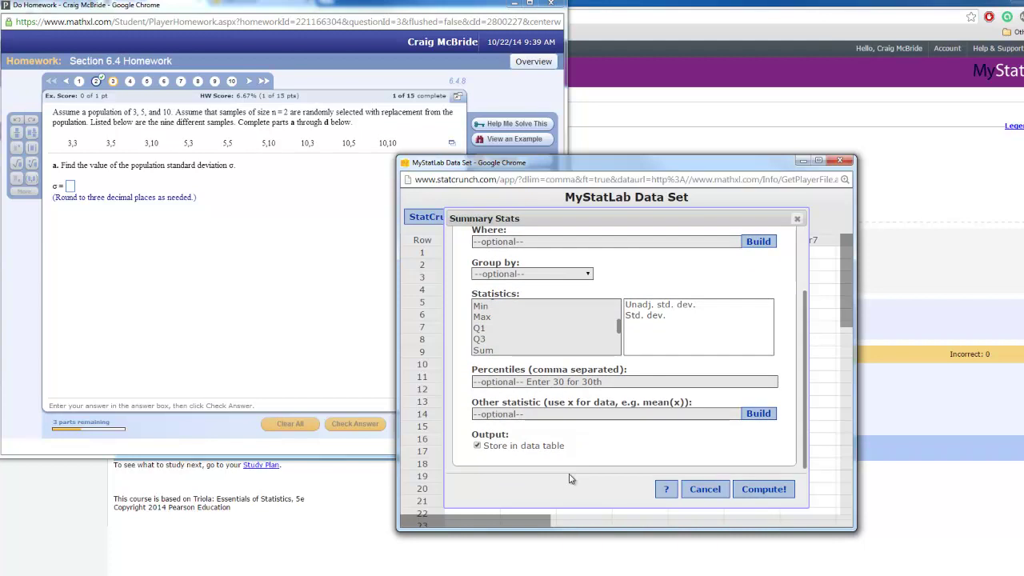
click(764, 489)
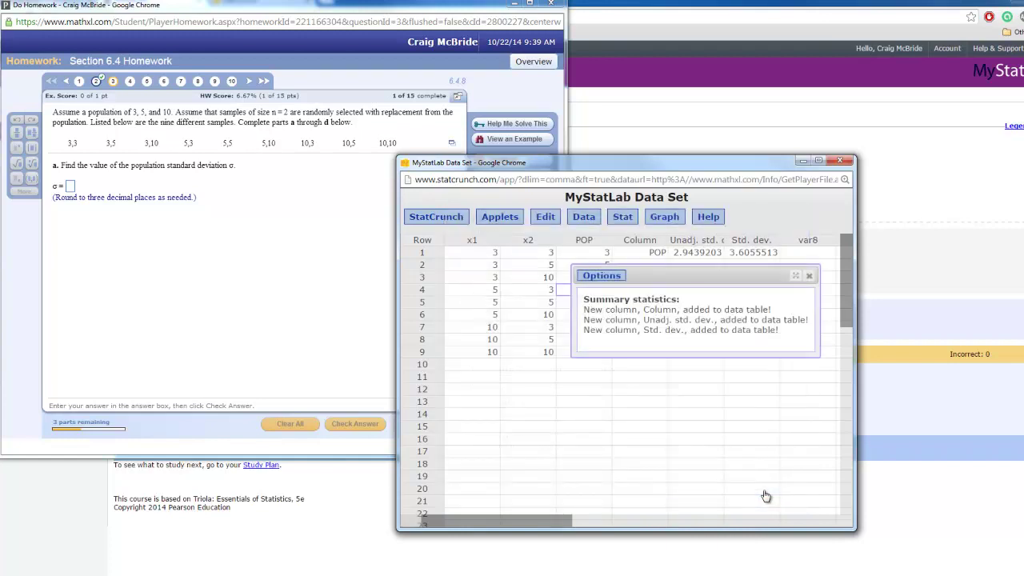
click(809, 277)
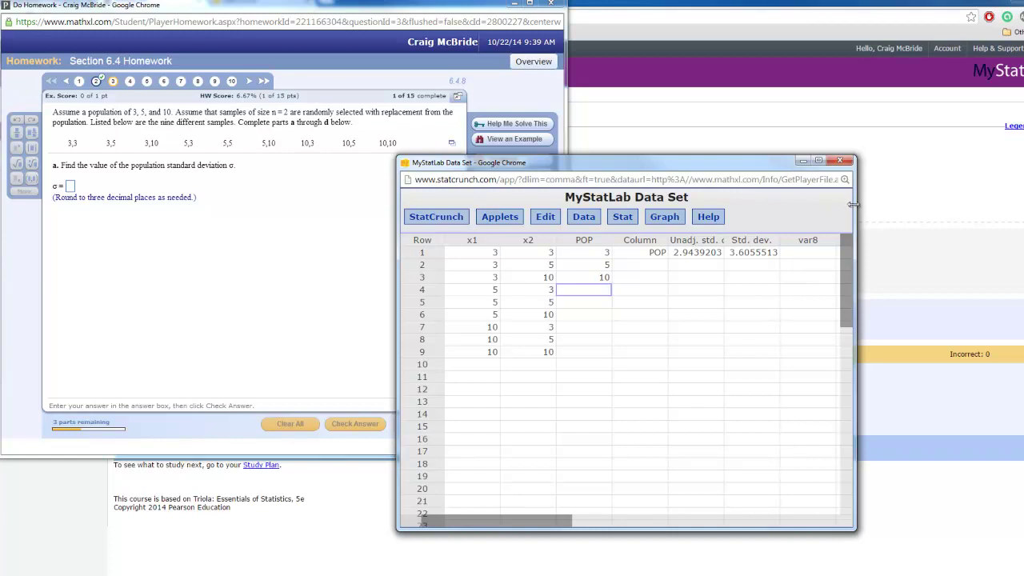
- Widen the data window and reveal the full unadjusted standard deviation, 2.9439203
drag(854, 208, 1023, 208)
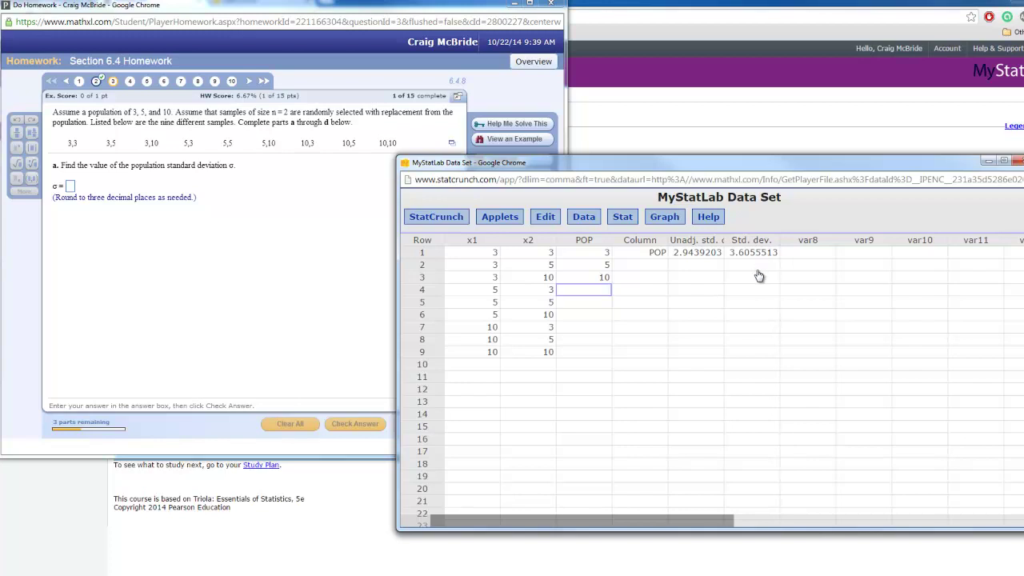
double_click(692, 254)
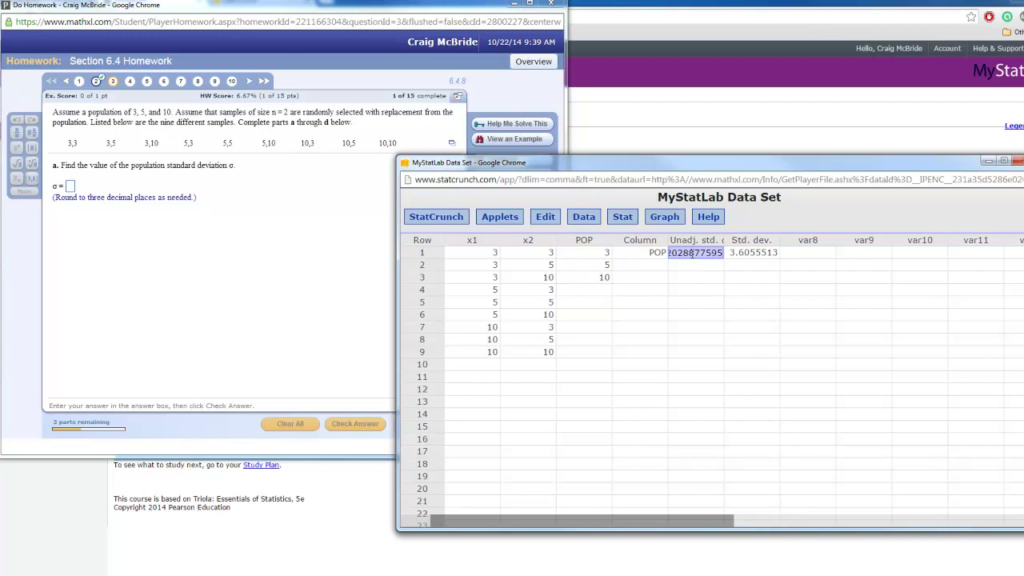
click(692, 253)
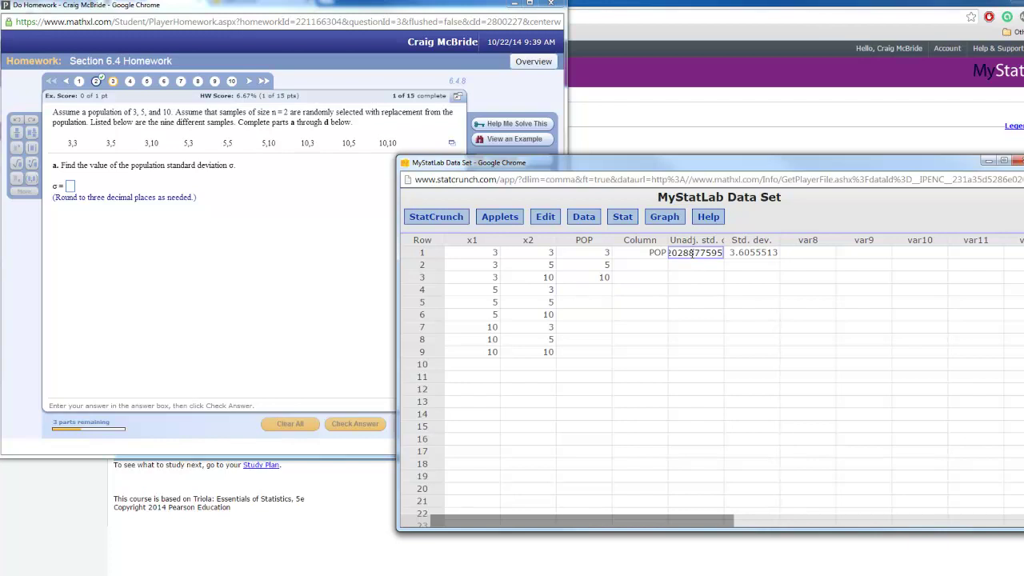
click(70, 187)
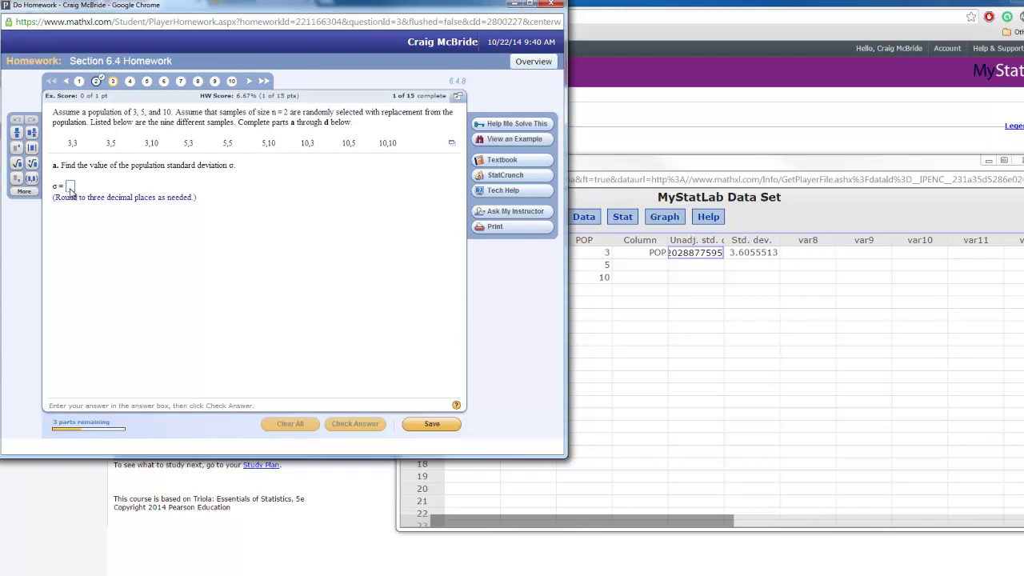
- Enter σ = 2.944 for part a, submit it, and dismiss the confirmation
text(2.943920288775949)
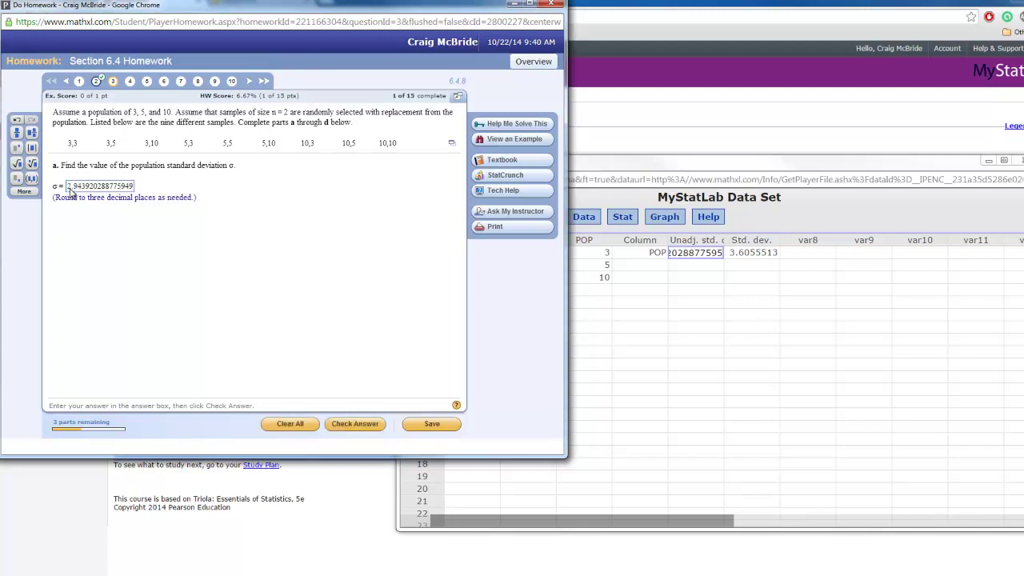
key(BackSpace)
key(BackSpace)
key(BackSpace)
key(BackSpace)
key(BackSpace)
key(BackSpace)
key(BackSpace)
key(BackSpace)
key(BackSpace)
key(BackSpace)
key(BackSpace)
key(BackSpace)
key(BackSpace)
text(4)
key(Return)
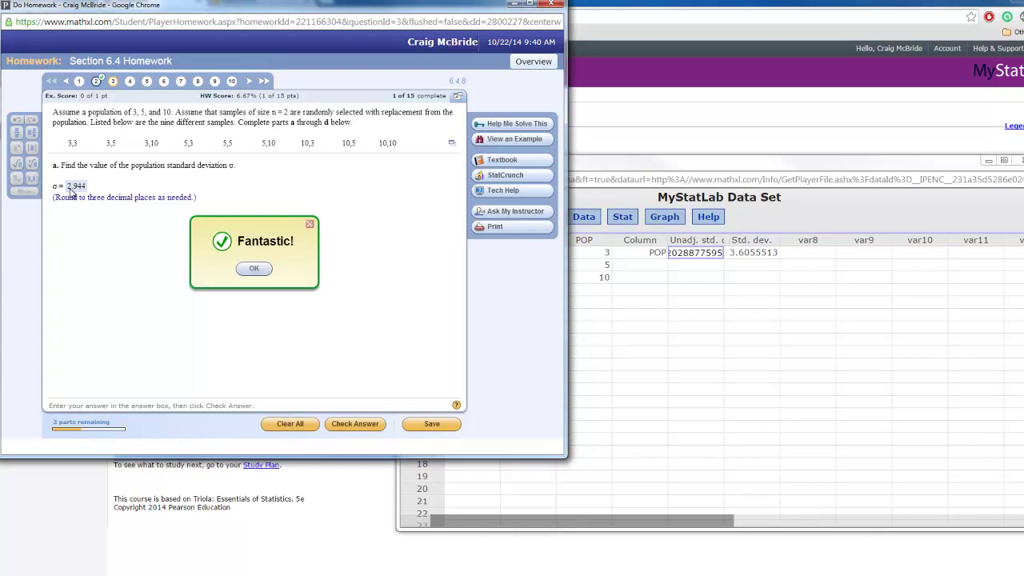
key(Return)
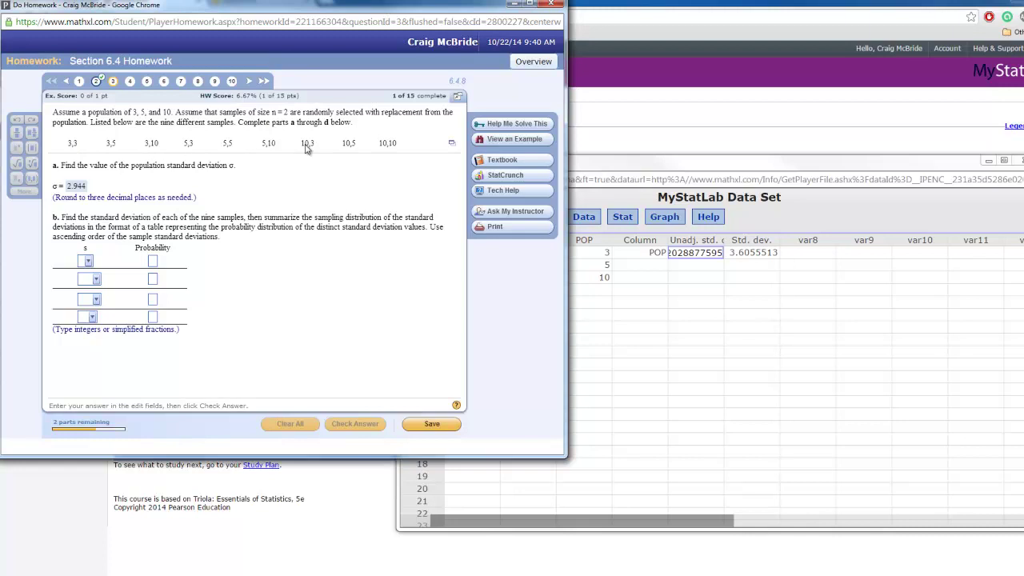
- Bring the nine-sample data table forward, select the first samples' values, and open the Stat menu
click(688, 365)
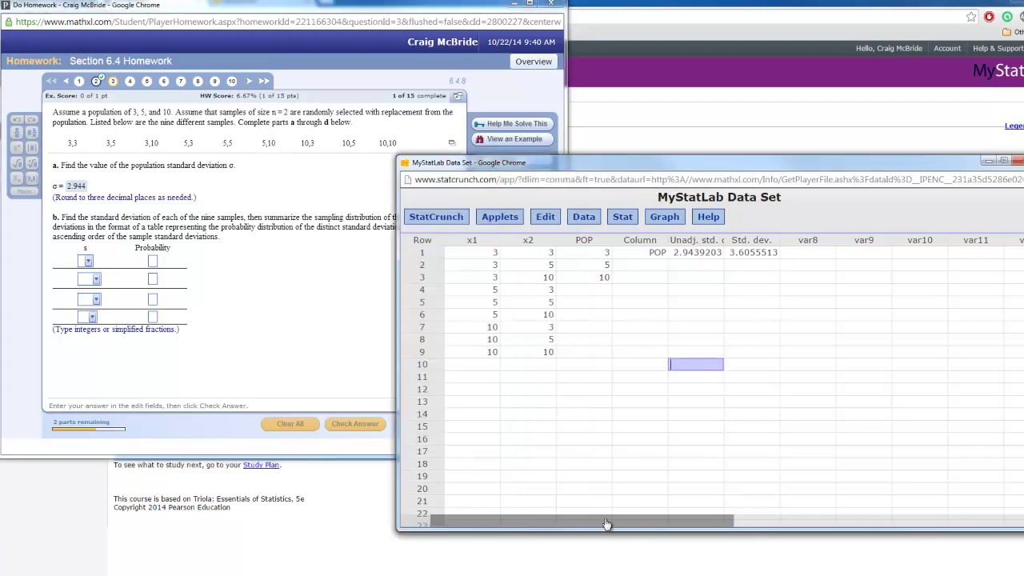
drag(607, 524, 573, 526)
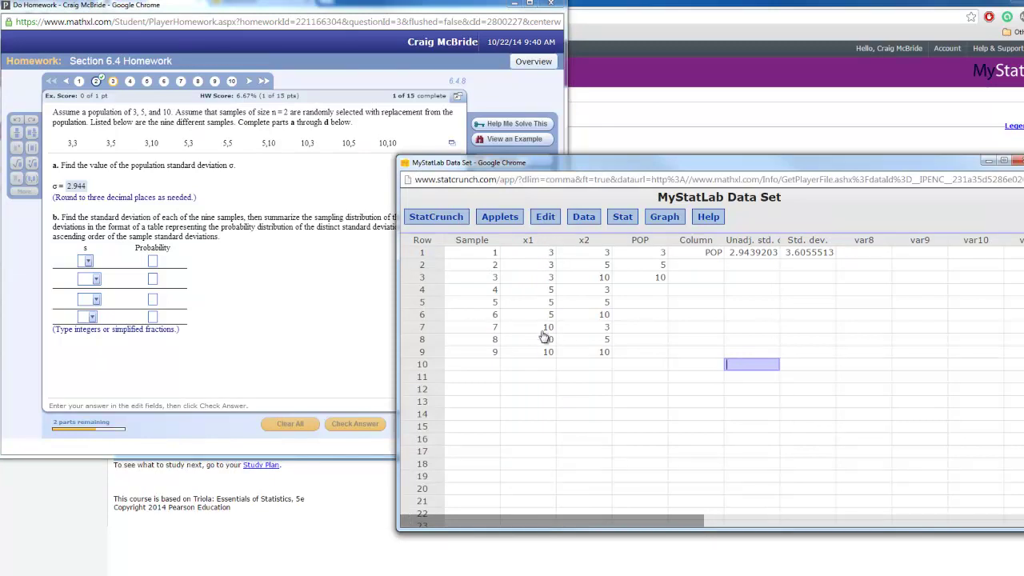
drag(544, 253, 614, 257)
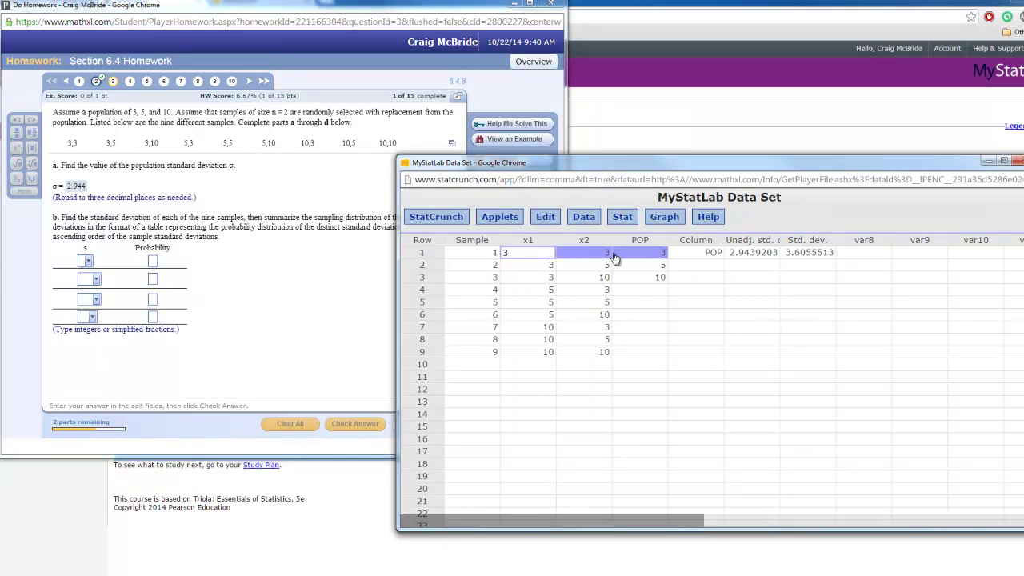
click(542, 270)
drag(543, 273, 579, 272)
click(671, 330)
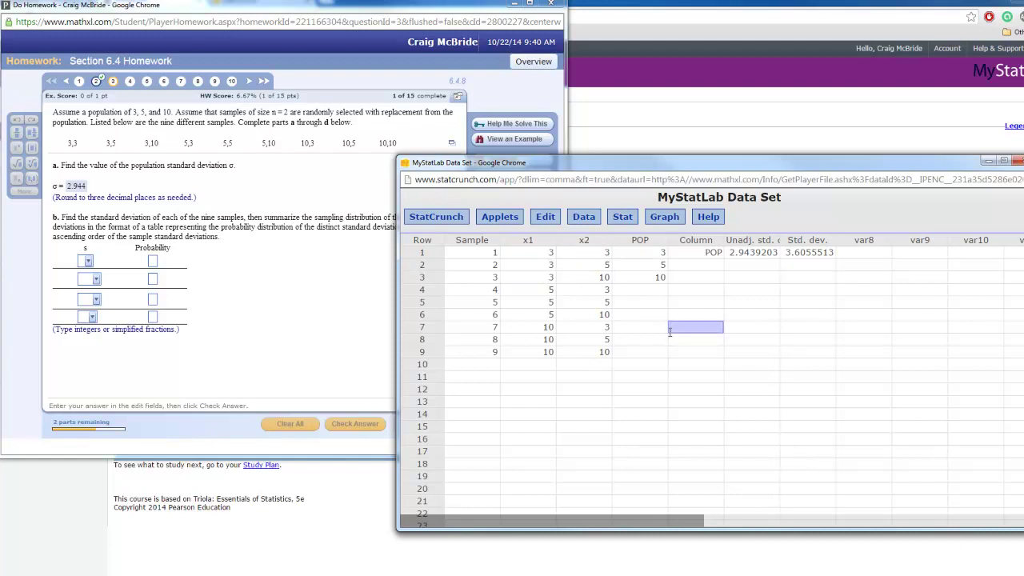
click(624, 219)
mouse_move(640, 244)
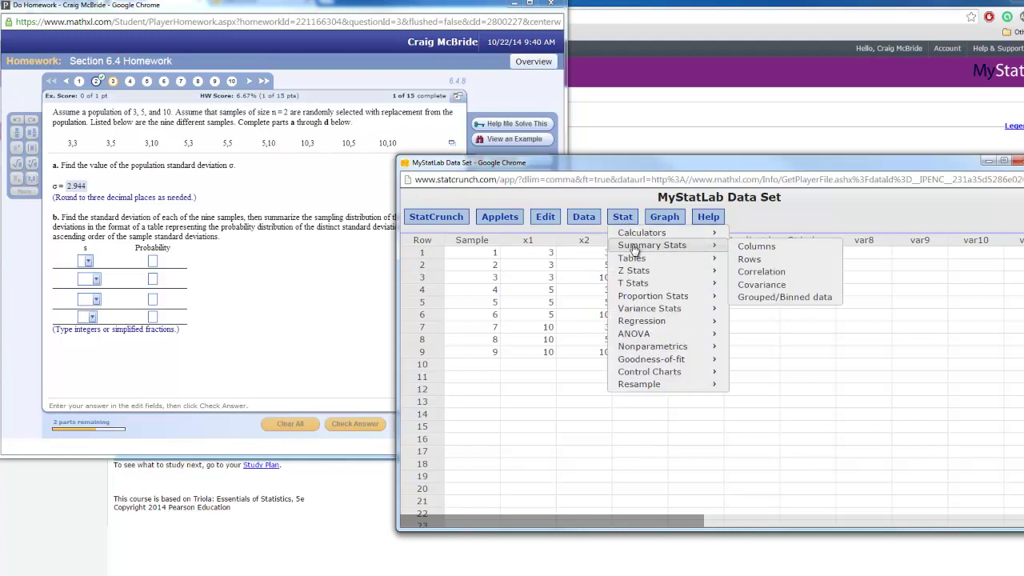
- Store a Row Std. dev. column of x1 and x2 per sample (0, 1.4142136, 4.9497475, 3.5355339…)
click(750, 261)
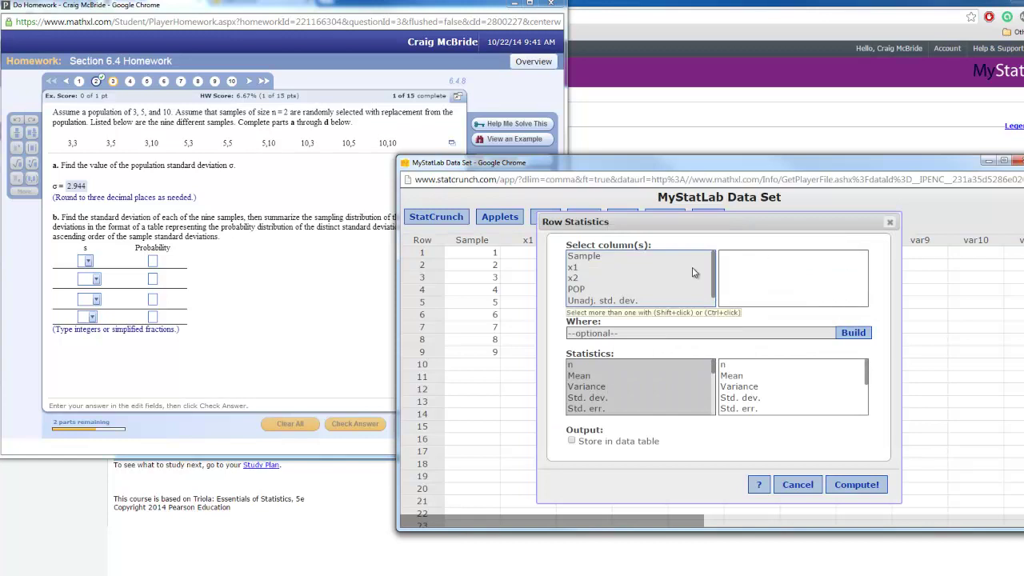
click(576, 267)
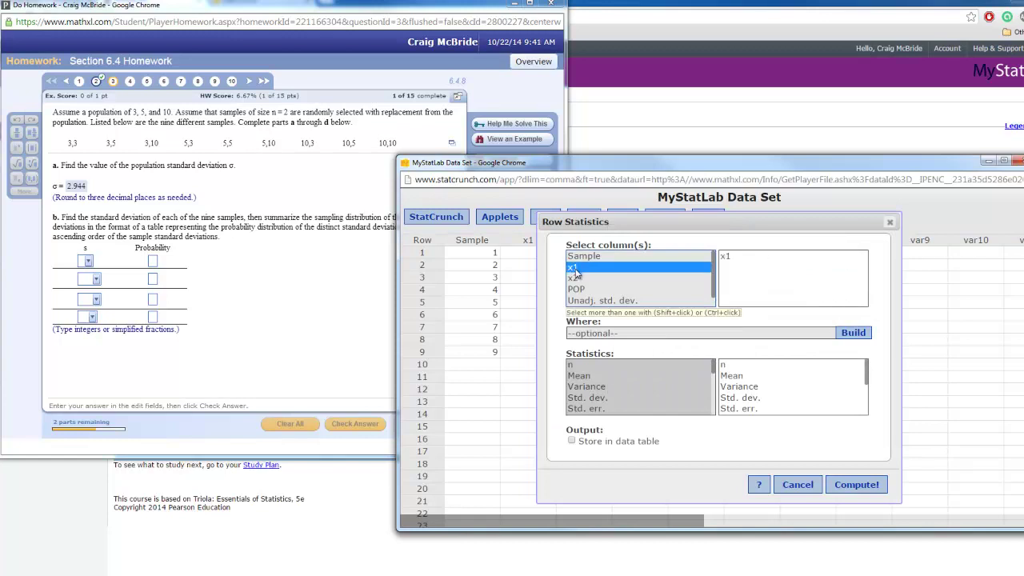
ctrl+click(576, 279)
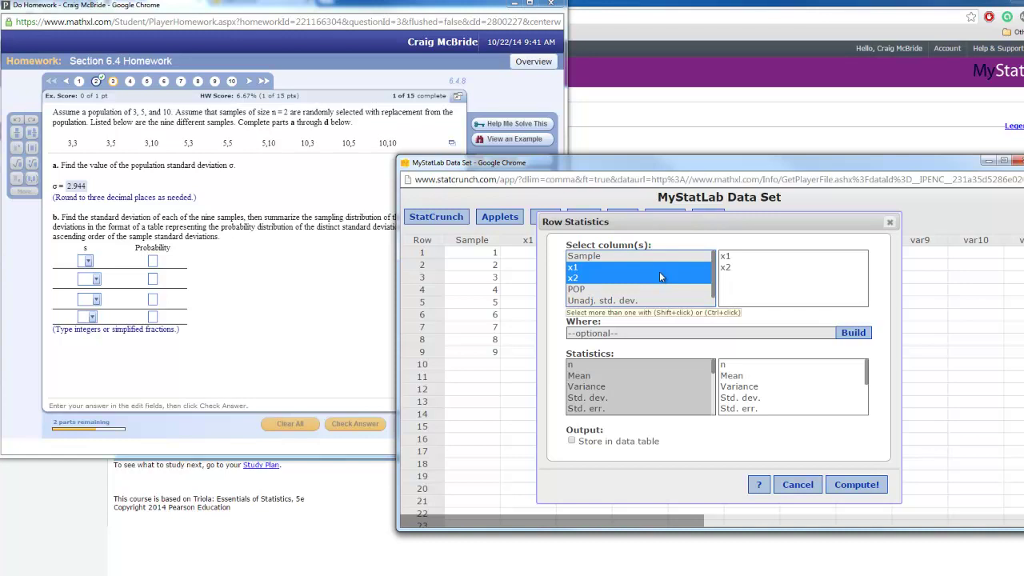
click(593, 398)
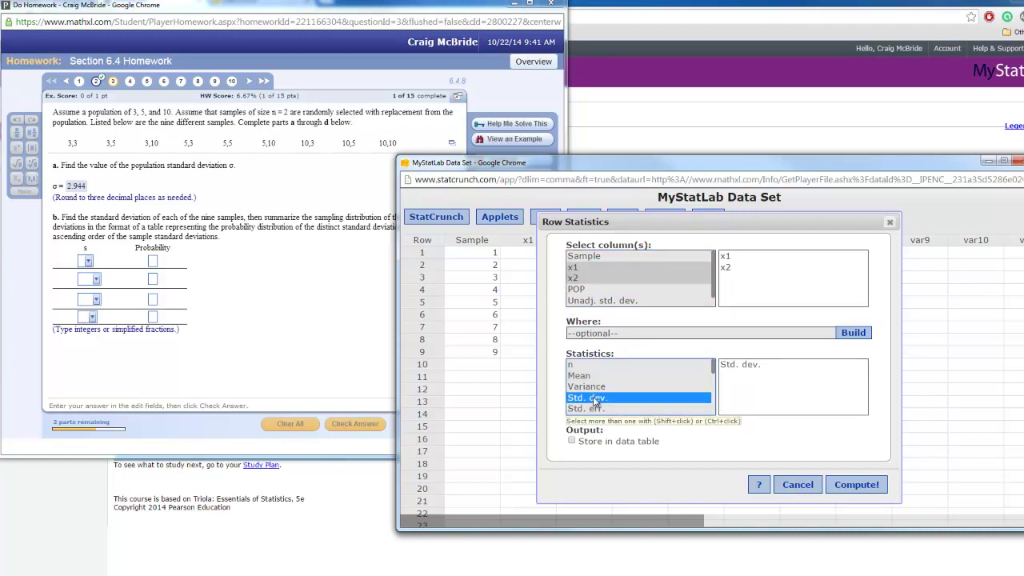
click(572, 441)
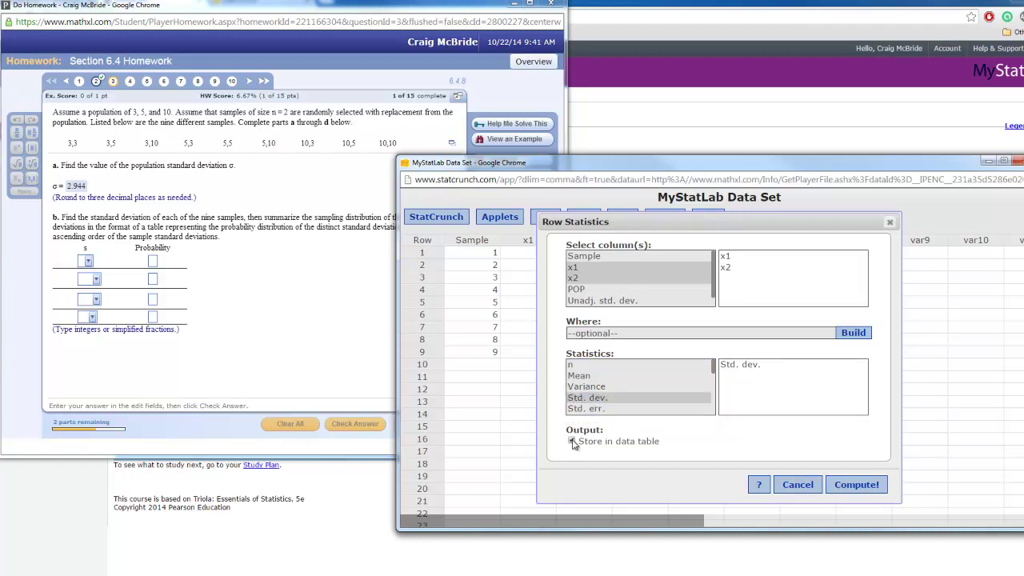
click(858, 488)
click(982, 288)
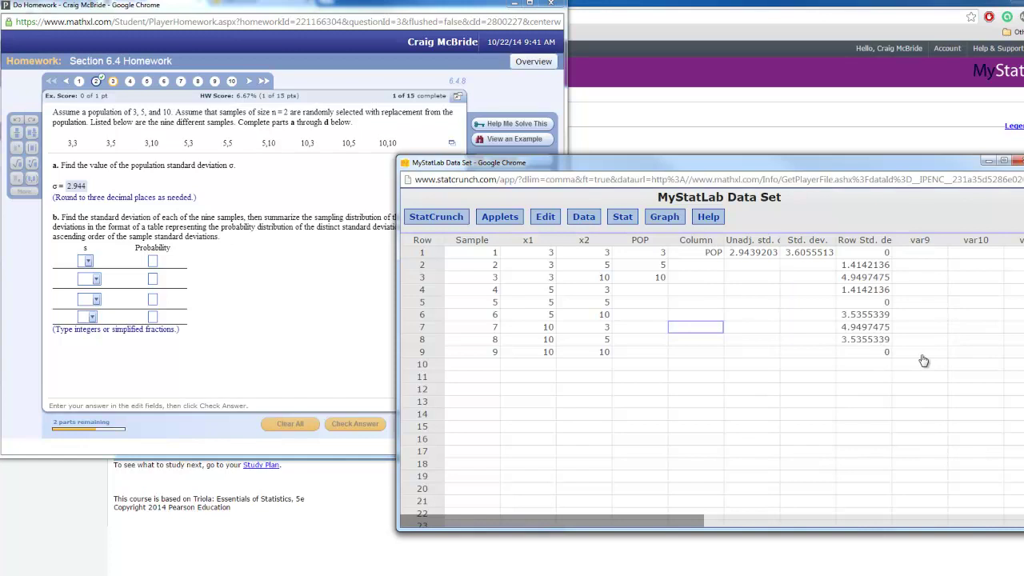
- Fill the first two table rows: s = 0 with probability 1/3, s = 1.414 with 2/9
click(89, 264)
click(90, 263)
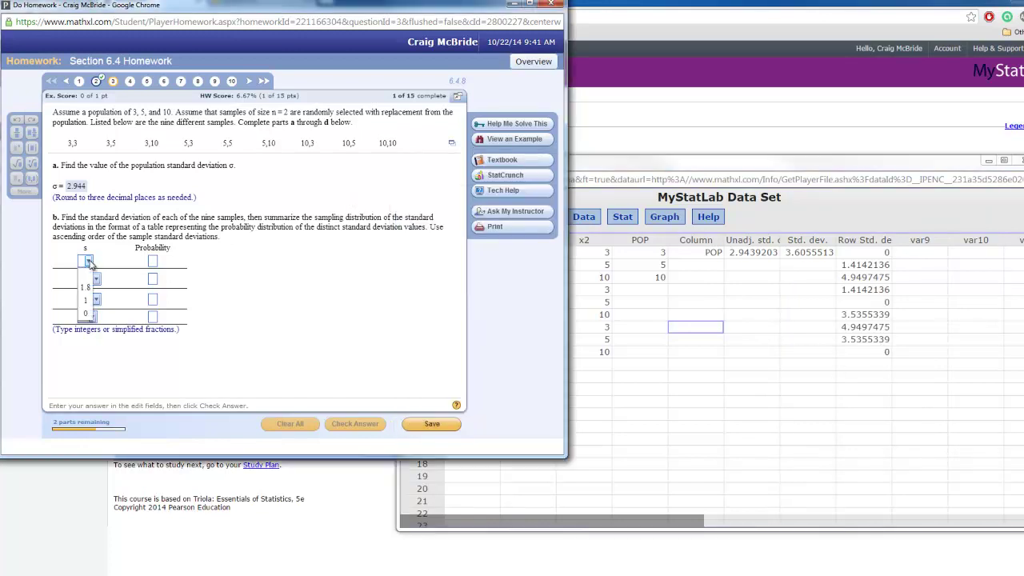
click(88, 314)
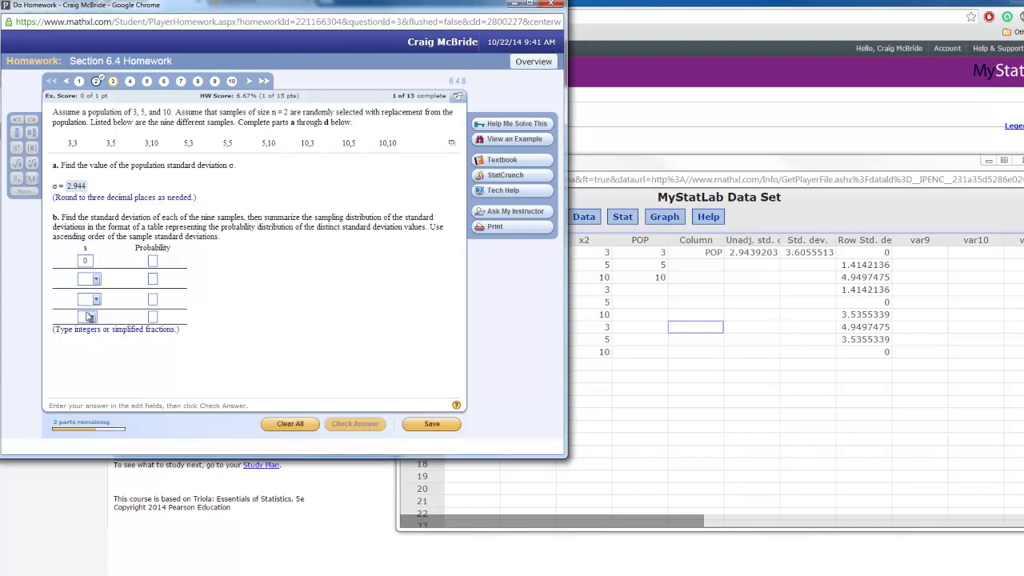
click(154, 263)
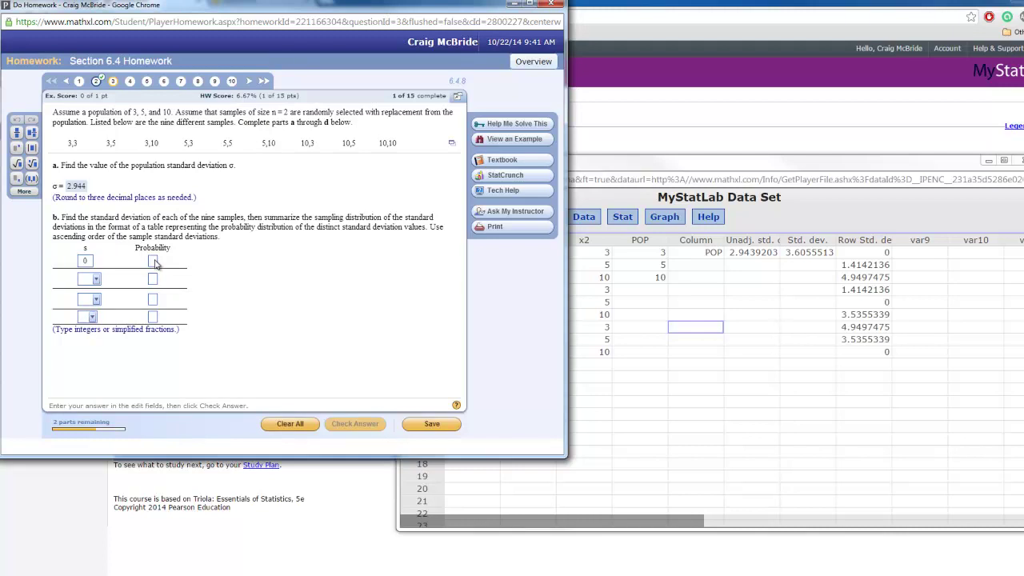
text(1/3)
key(Tab)
click(96, 291)
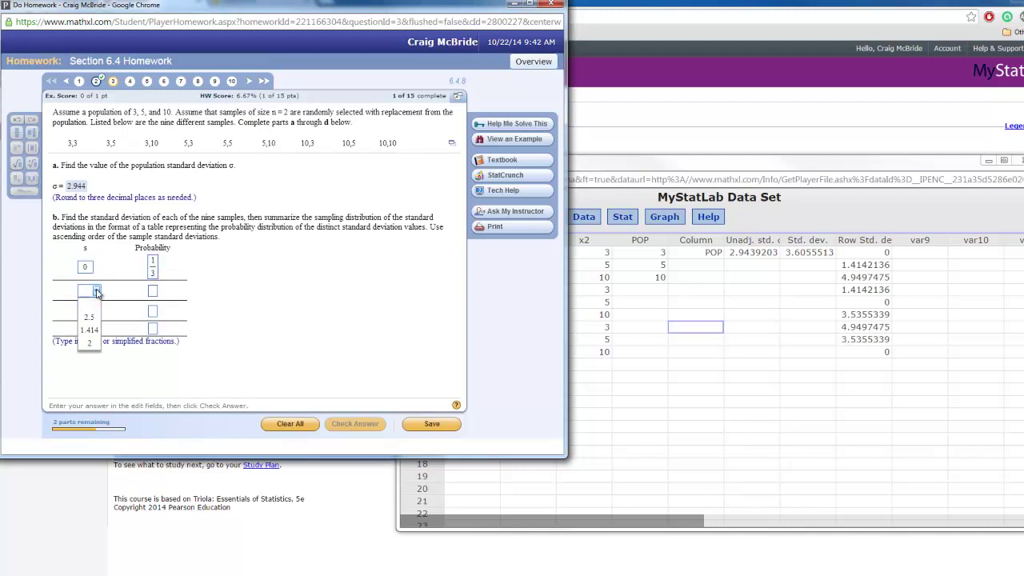
click(90, 330)
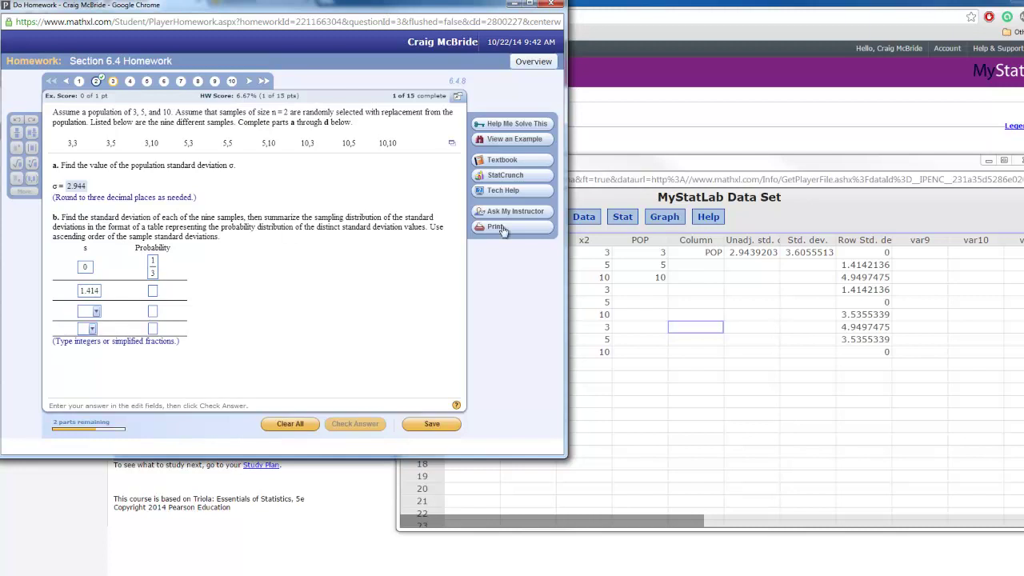
click(153, 290)
text(2/9)
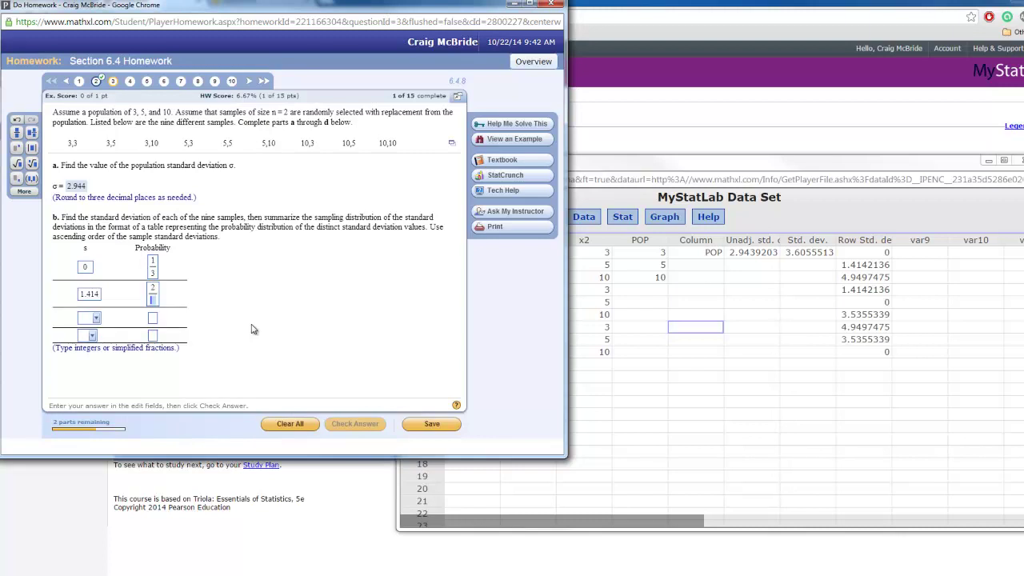
- Add s = 3.536 and s = 4.95, each with probability 2/9, then submit part b
click(96, 319)
click(96, 318)
click(96, 318)
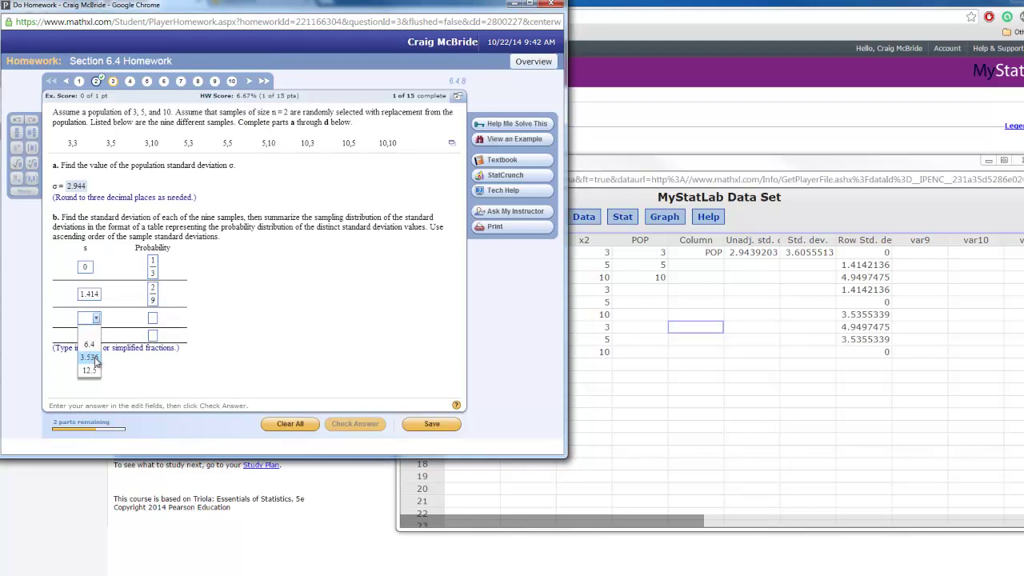
click(89, 357)
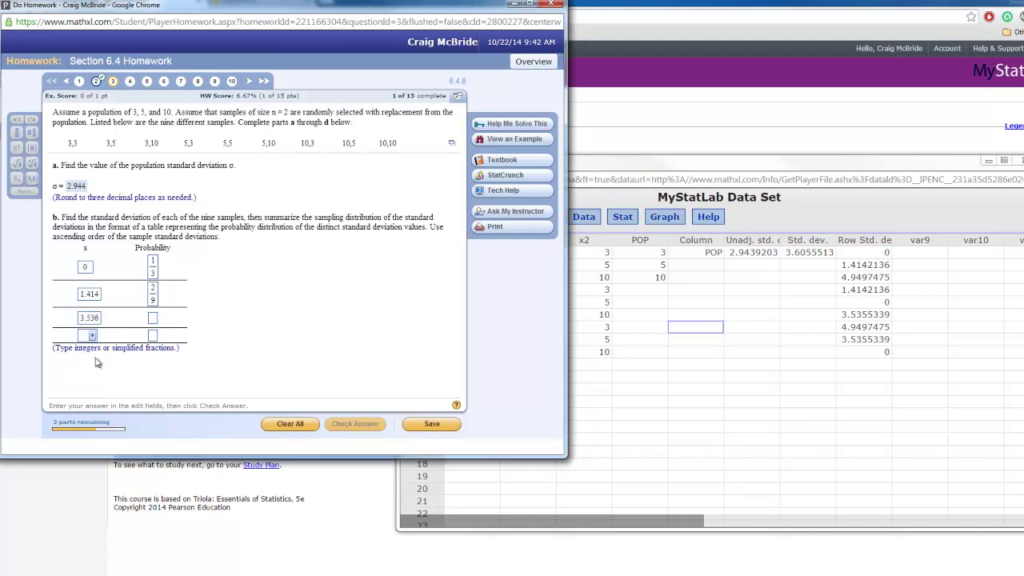
click(154, 320)
text(2/9)
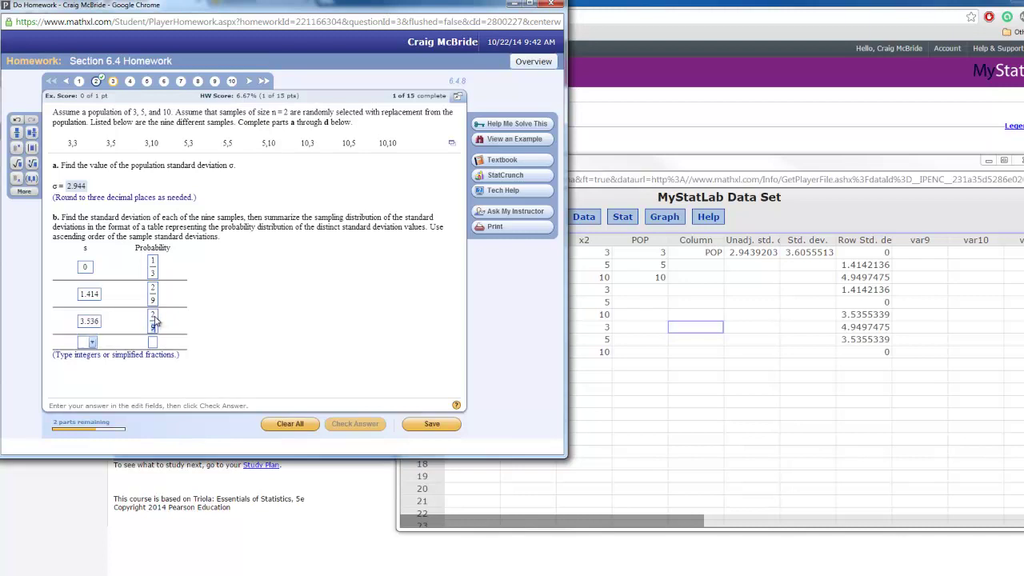
click(93, 342)
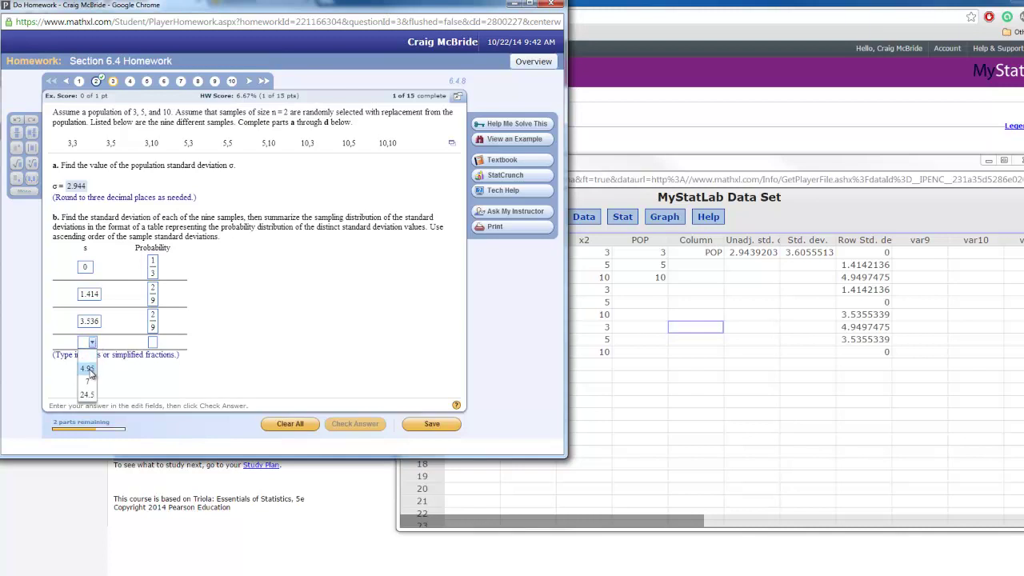
click(90, 370)
click(153, 342)
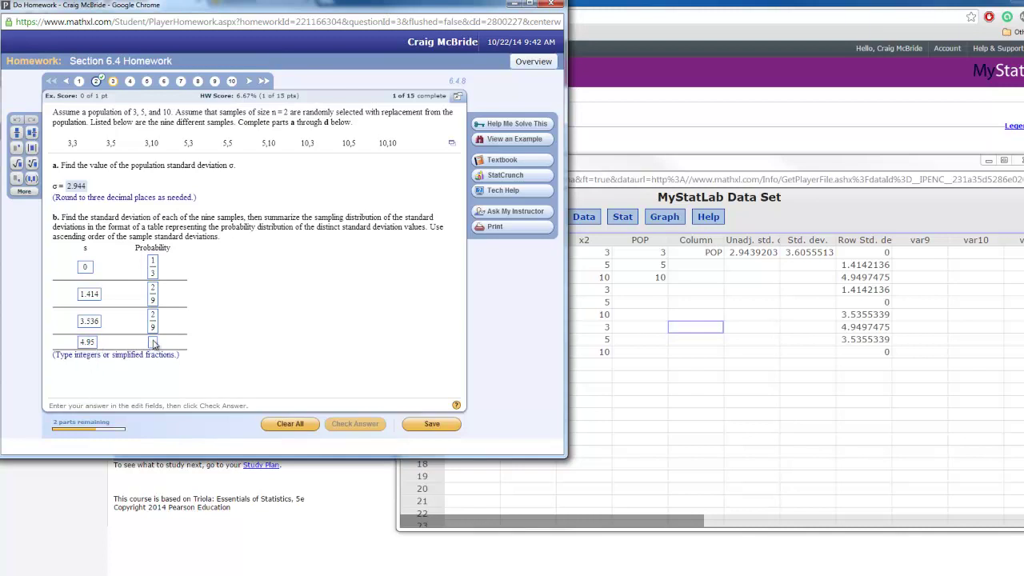
text(2/9)
key(Return)
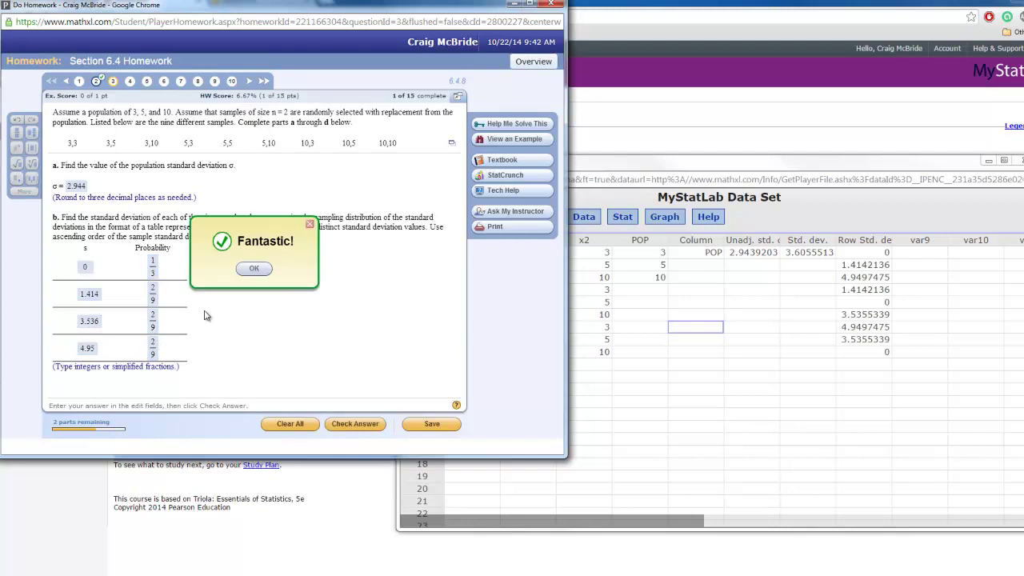
click(254, 270)
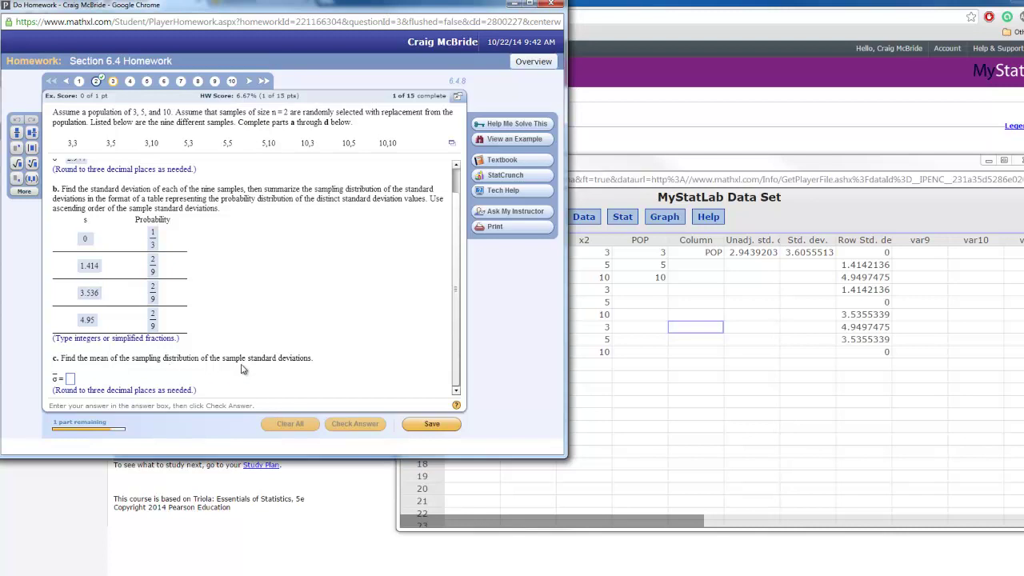
- Raise the StatCrunch data set and select the Row Std. dev. cells to review the nine values
click(858, 242)
drag(859, 242, 866, 364)
click(866, 375)
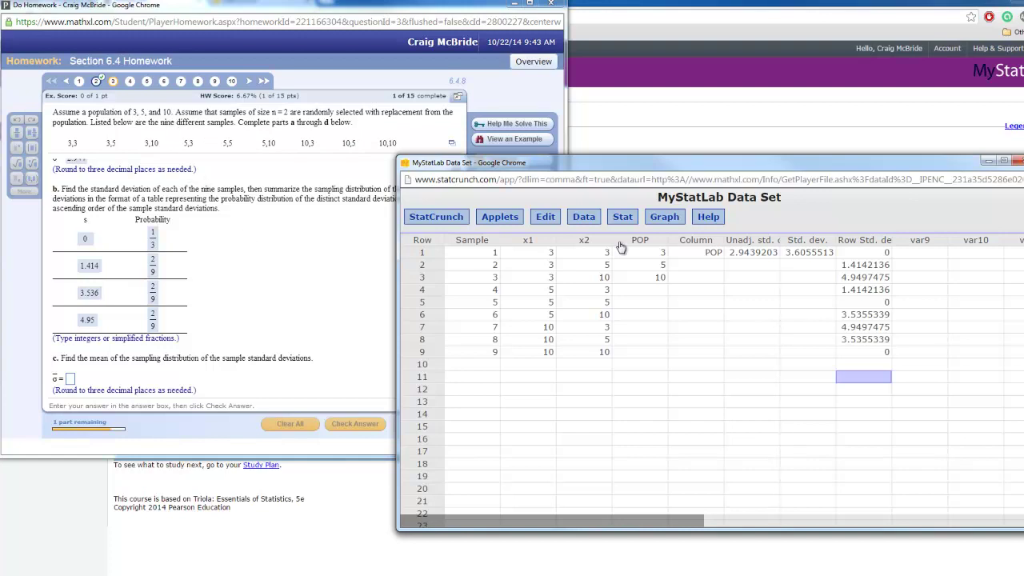
click(875, 267)
click(876, 288)
drag(879, 254, 872, 358)
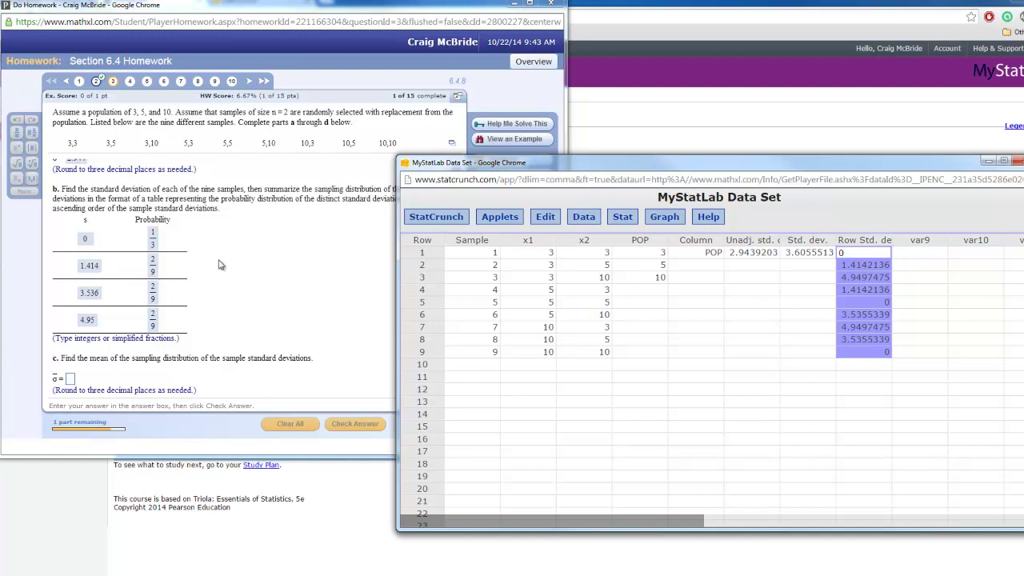
click(736, 365)
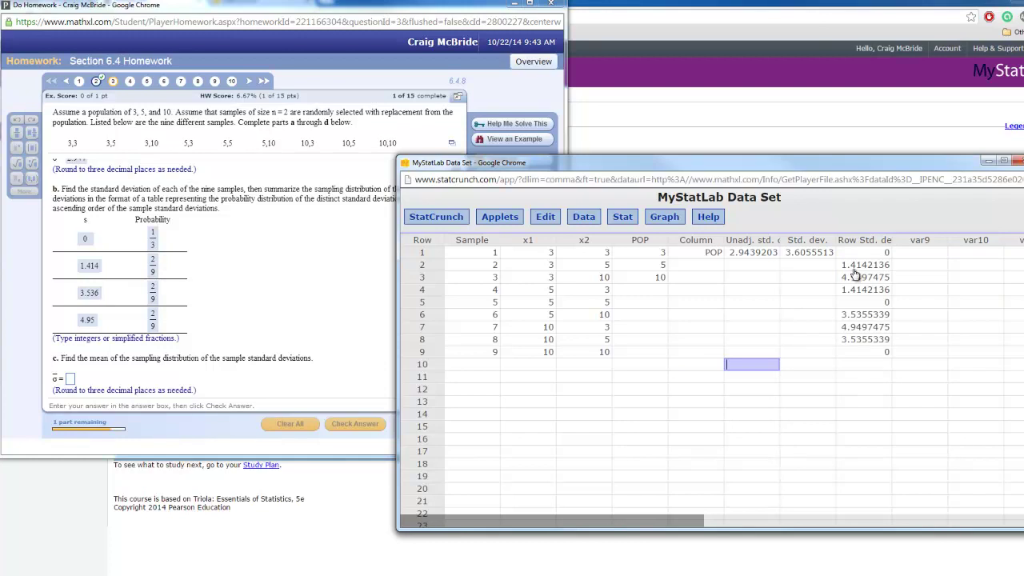
- Open Summary Stats for columns with Row Std. dev. selected and Mean as the only statistic
click(625, 219)
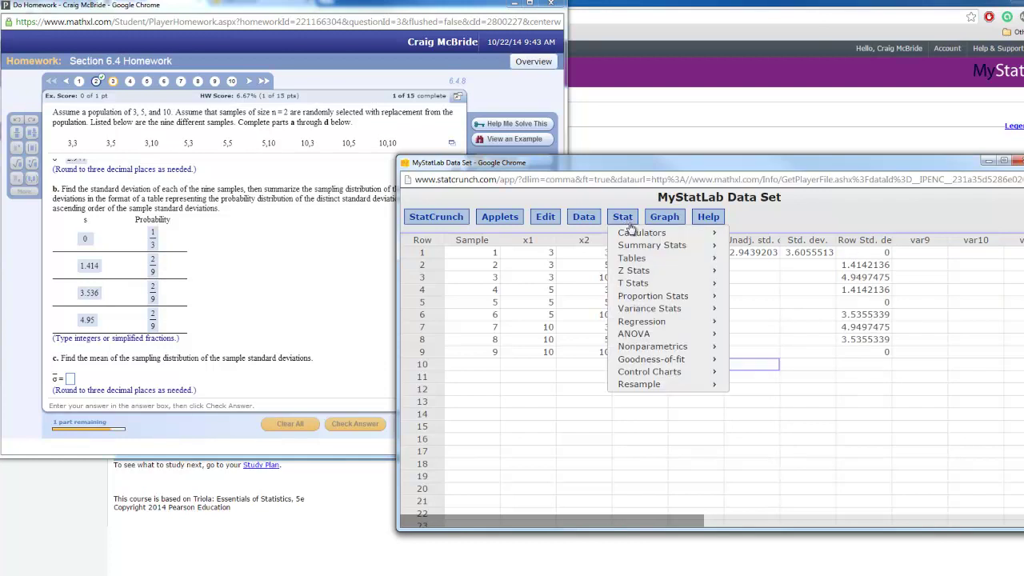
mouse_move(640, 246)
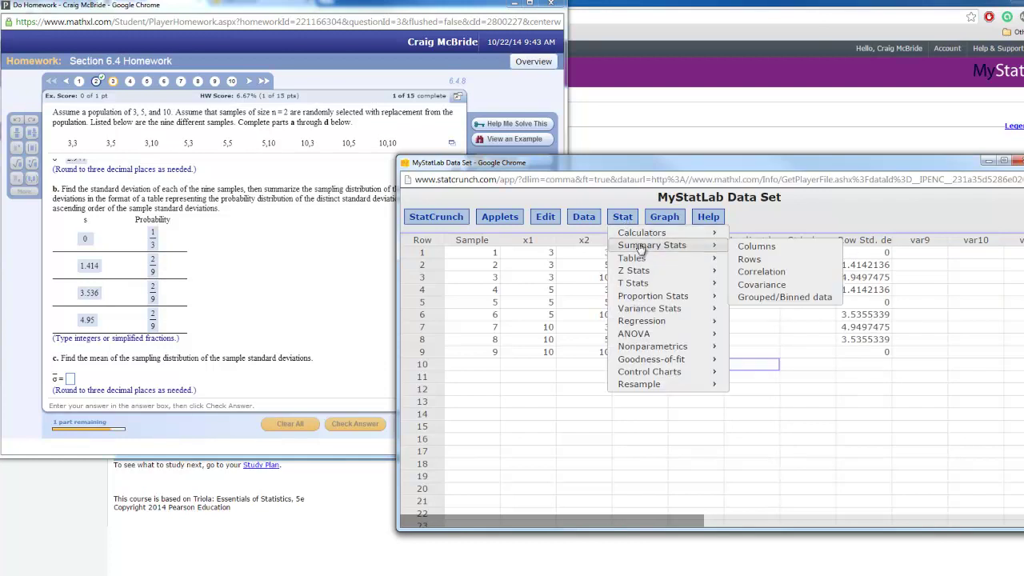
click(756, 247)
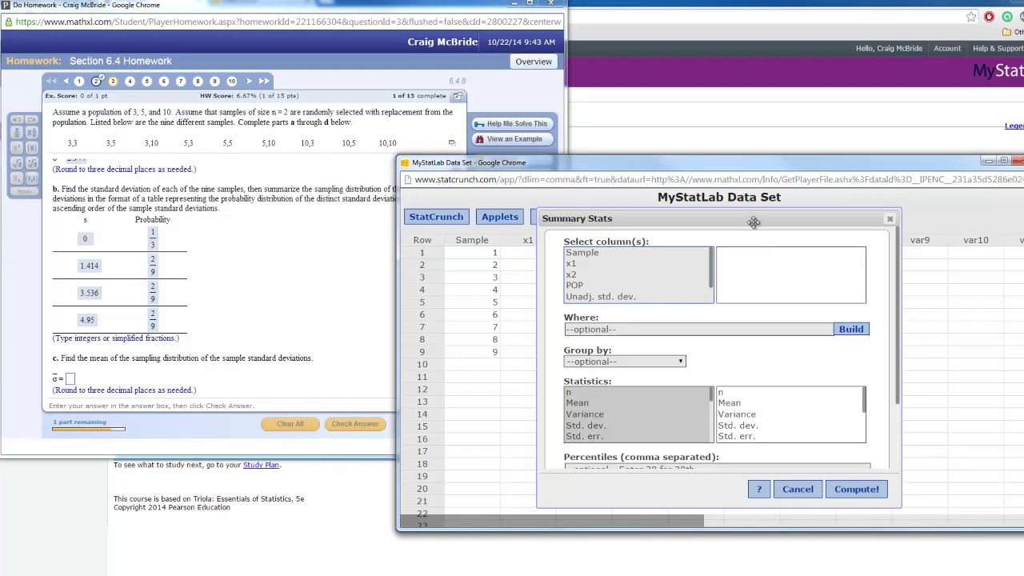
drag(757, 224, 657, 227)
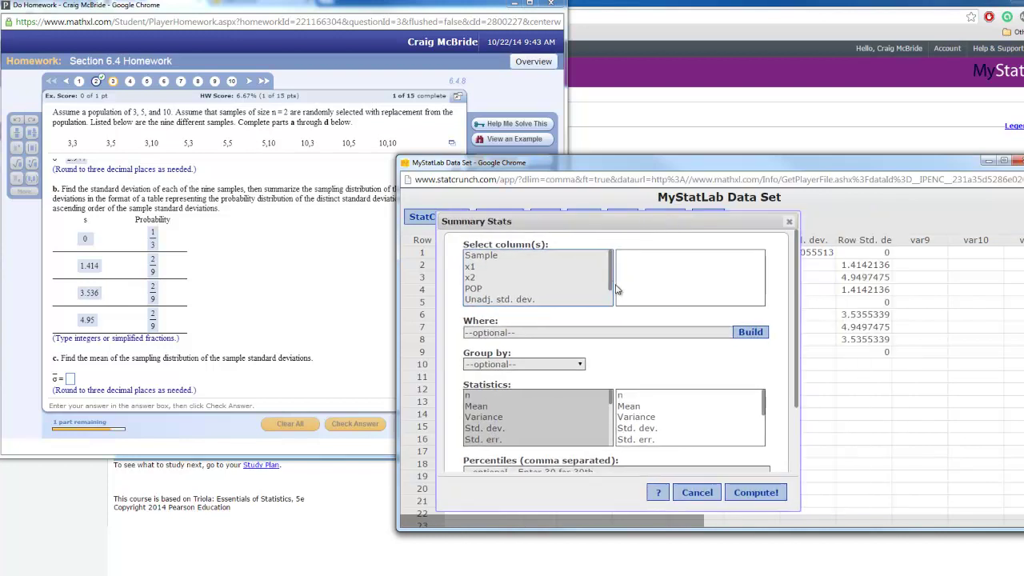
scroll(616, 292, down, 1)
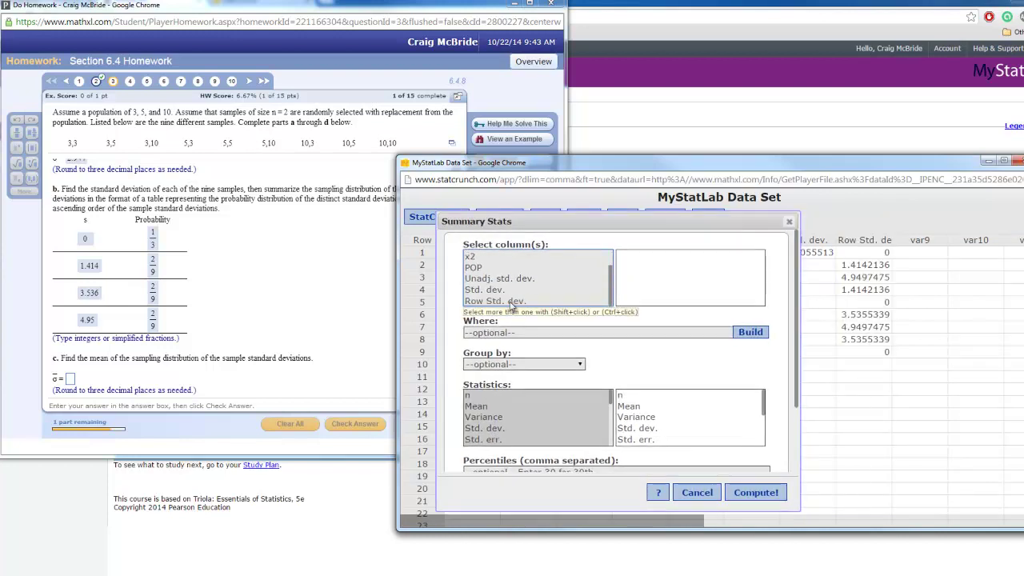
click(511, 301)
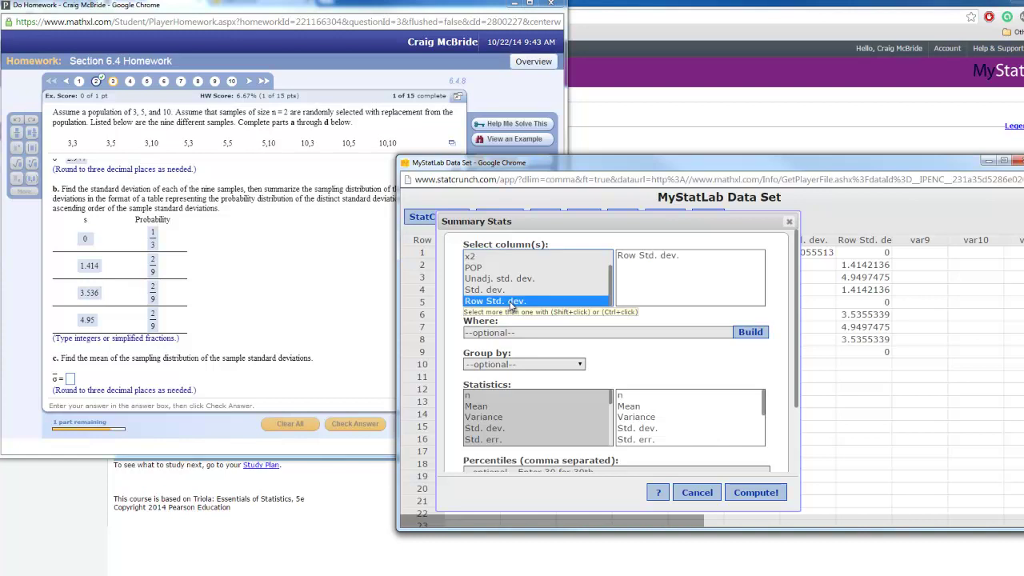
click(476, 407)
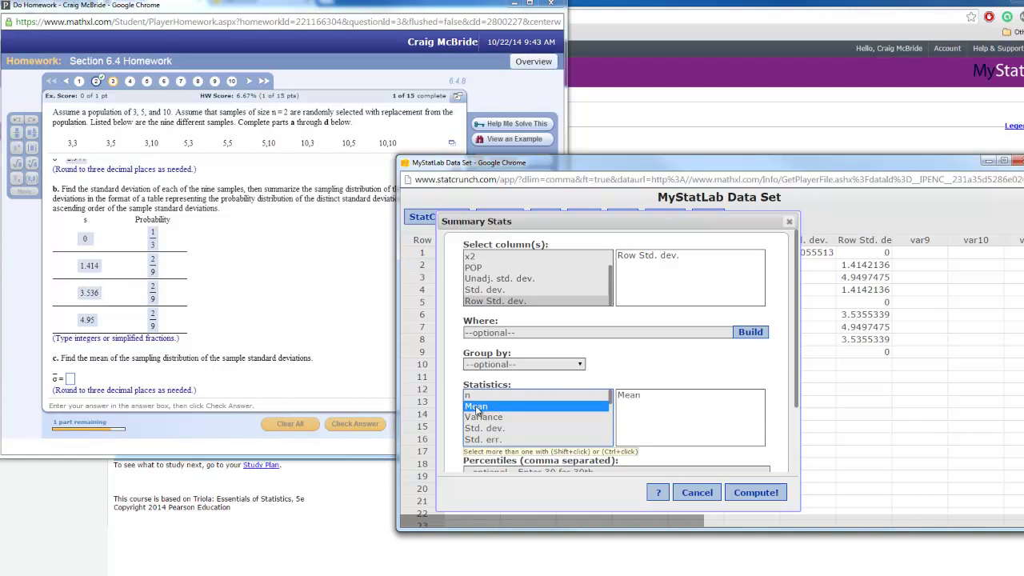
- Store the result in the data table and compute the mean, 2.1998878
scroll(478, 409, down, 3)
scroll(478, 410, up, 3)
drag(797, 370, 797, 440)
click(470, 449)
click(755, 493)
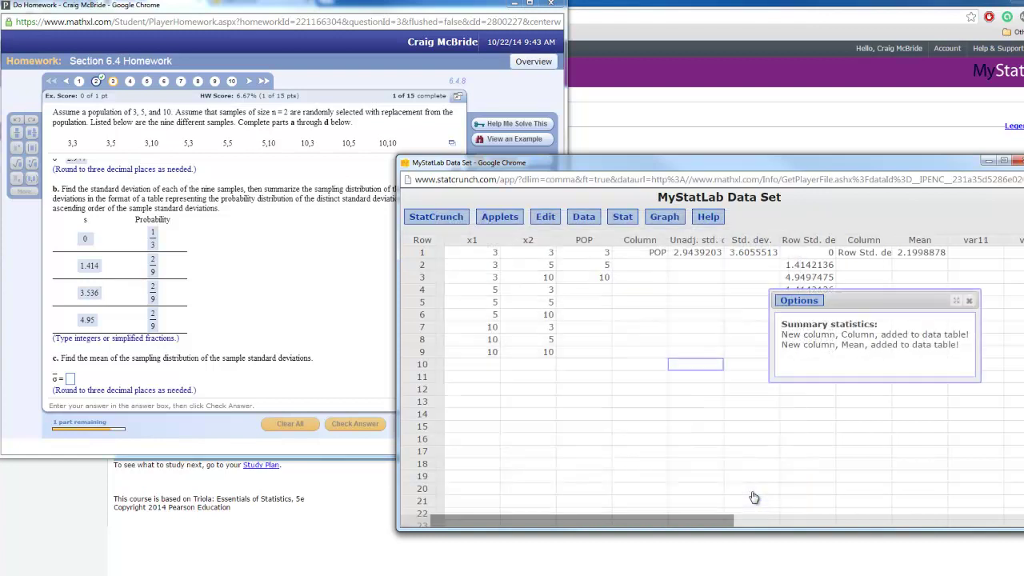
click(969, 302)
- Paste the computed mean into part c, trim it to 2.2, and submit
double_click(922, 253)
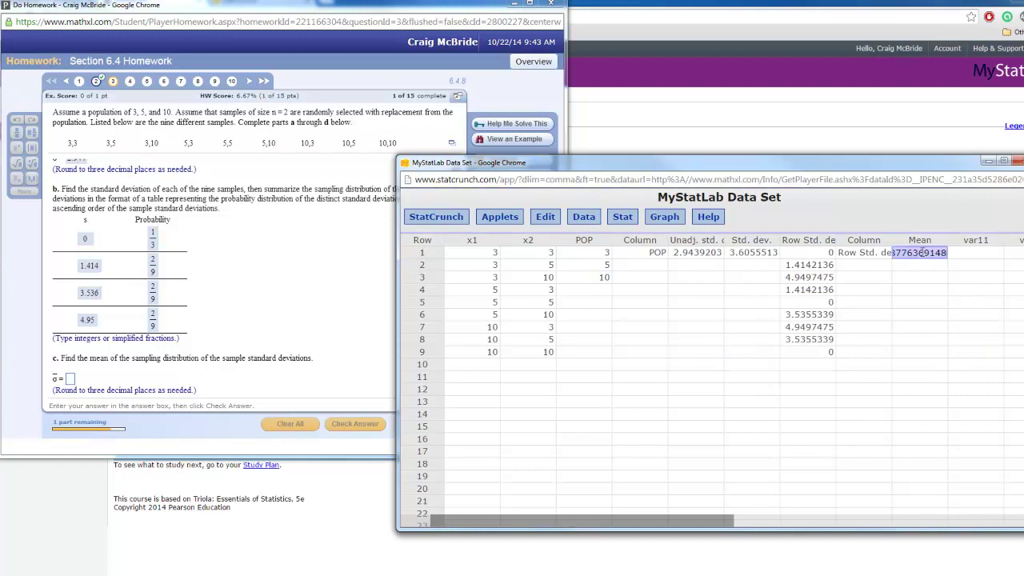
click(70, 380)
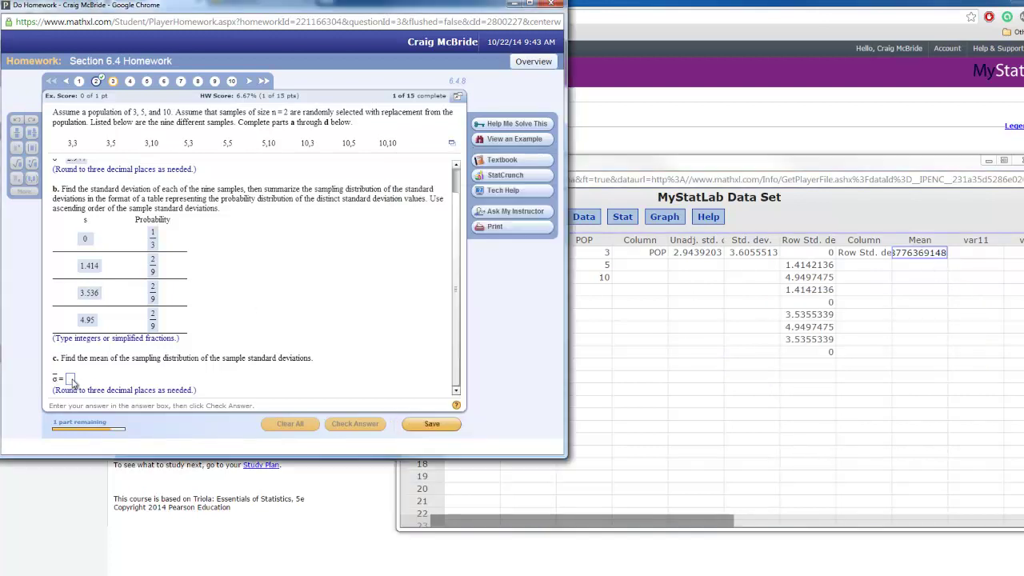
text(2.199887763691481)
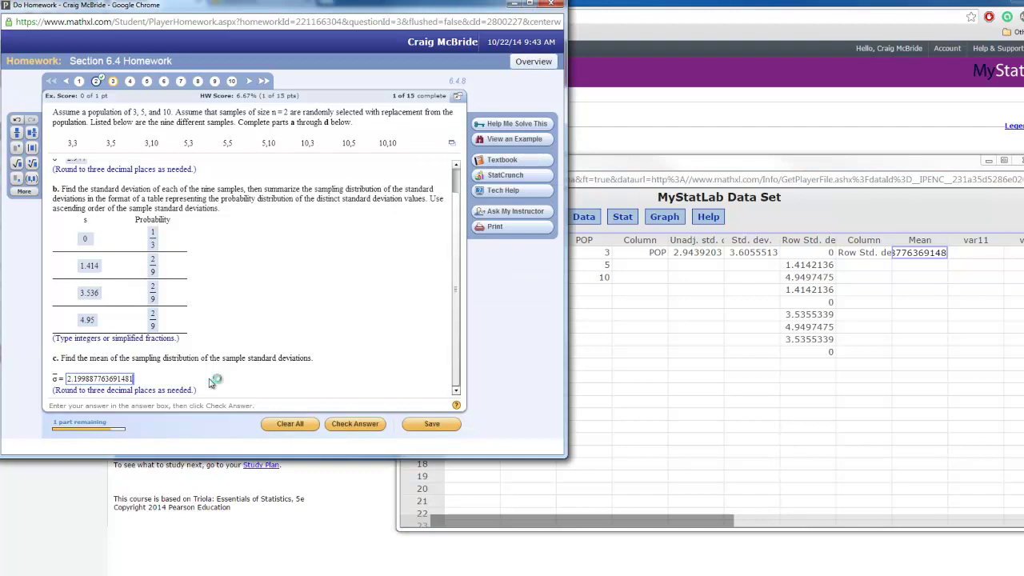
key(BackSpace)
key(BackSpace)
key(BackSpace)
key(BackSpace)
key(BackSpace)
key(BackSpace)
key(BackSpace)
key(BackSpace)
key(BackSpace)
key(BackSpace)
key(BackSpace)
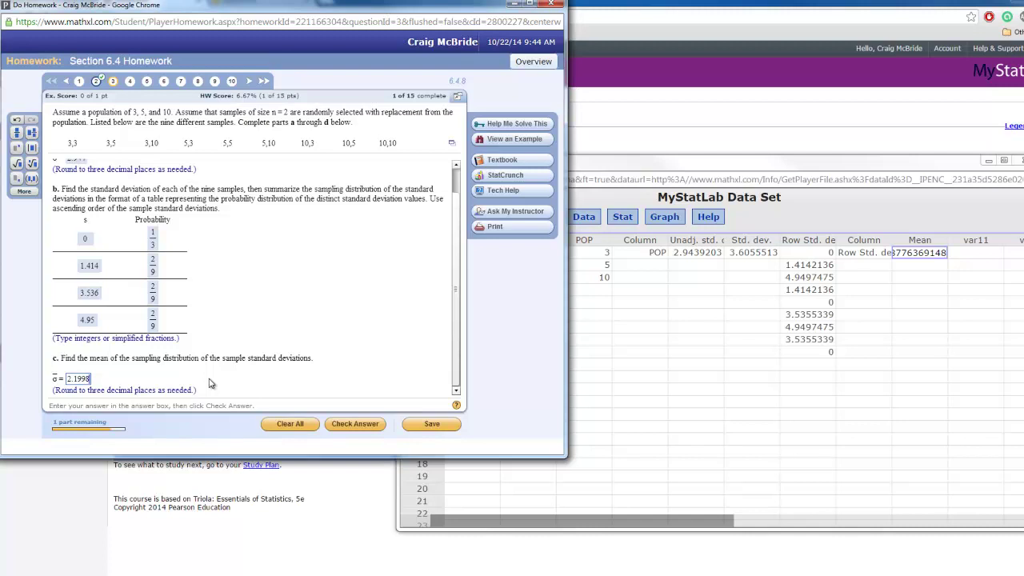
key(BackSpace)
key(BackSpace)
key(BackSpace)
key(BackSpace)
text(2)
key(Return)
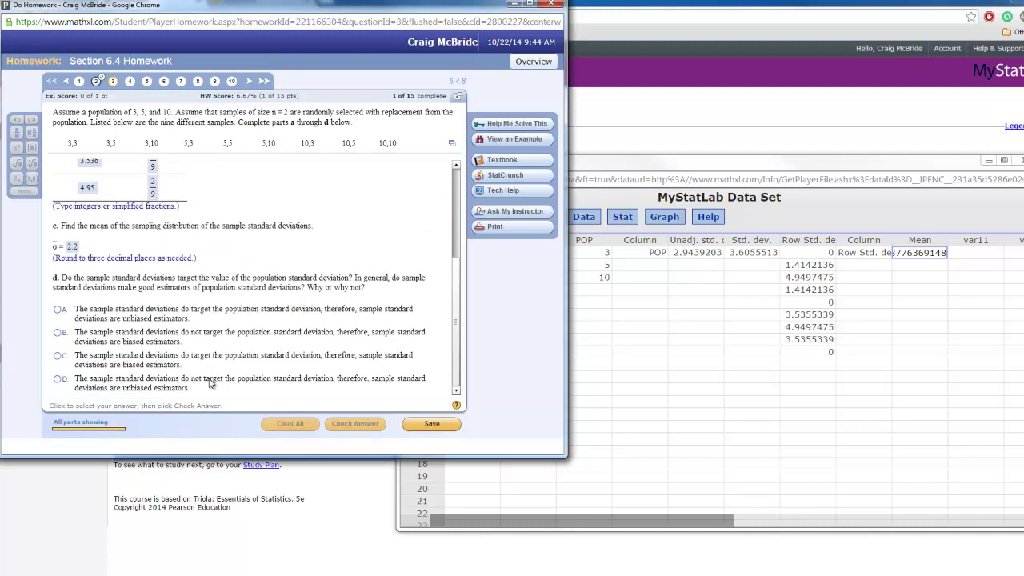
- Bring the StatCrunch data table with the computed Mean to the front
click(917, 327)
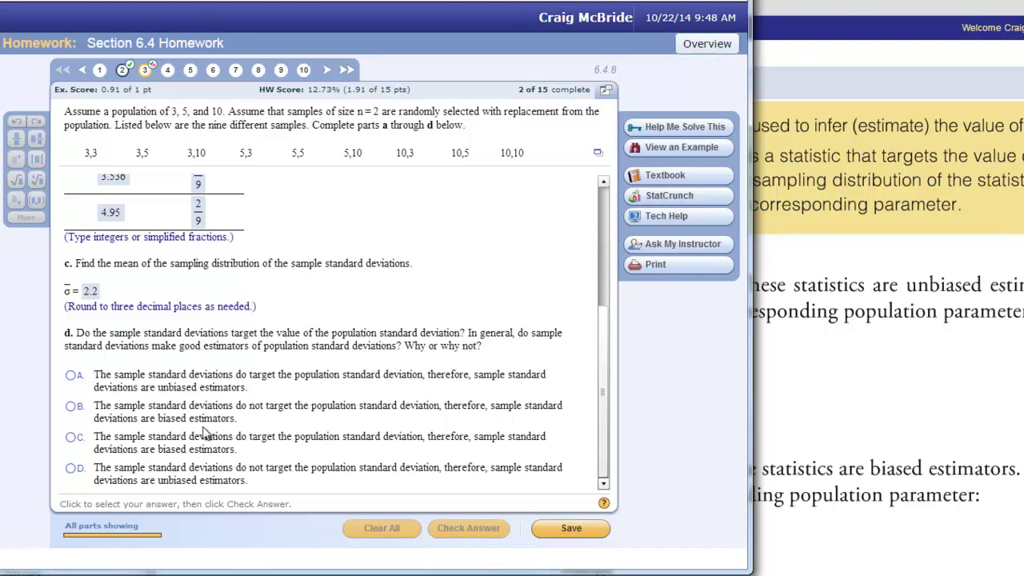
- Answer part d with option B, biased estimators, and confirm the correct-answer message
click(90, 408)
click(472, 535)
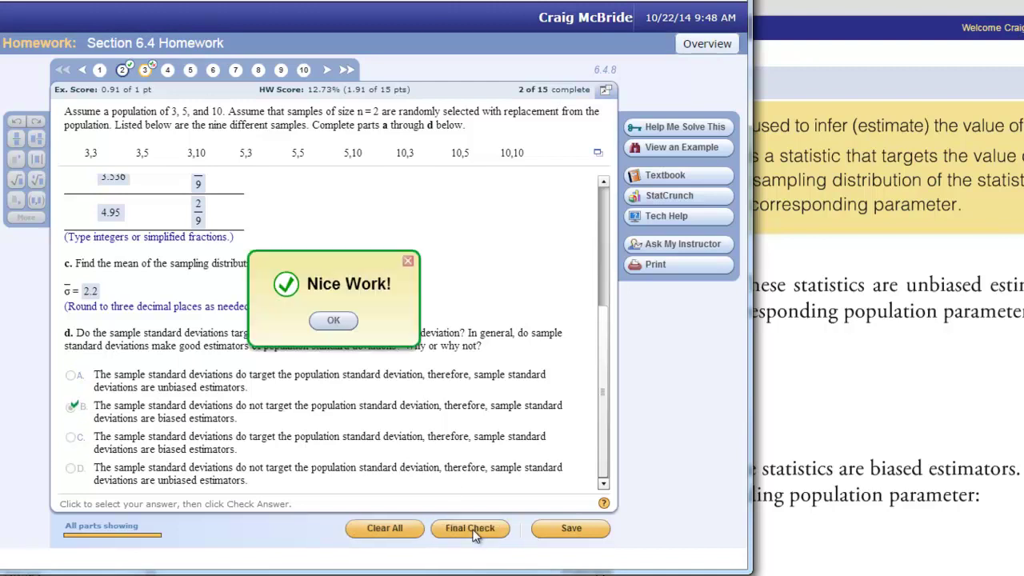
click(334, 323)
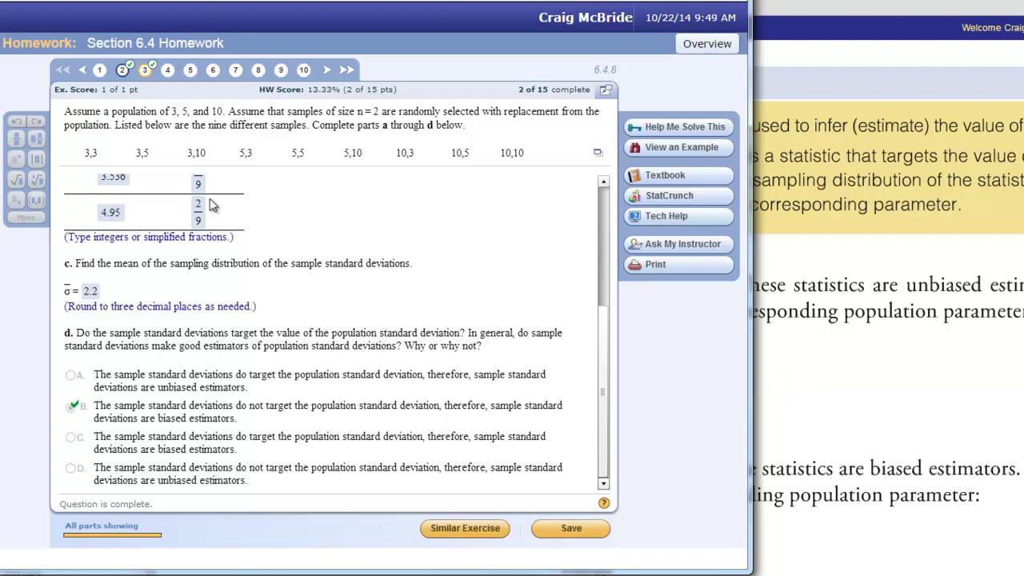
click(879, 540)
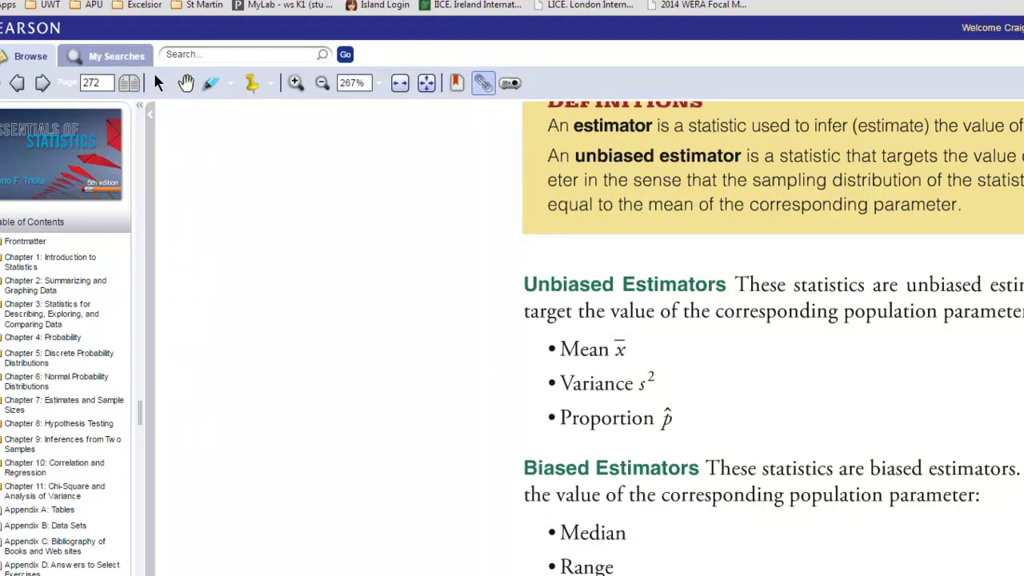
key(alt+Tab)
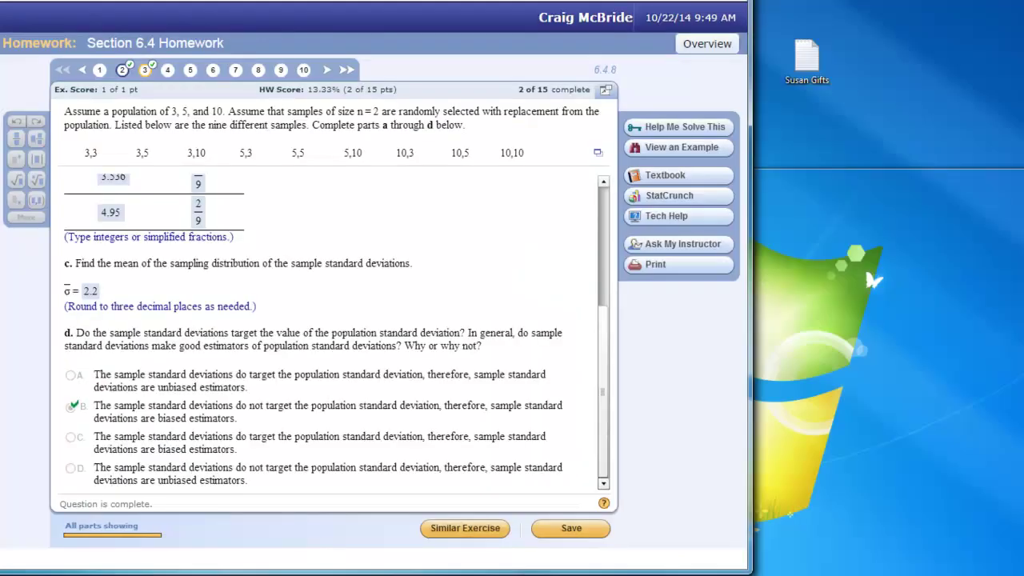